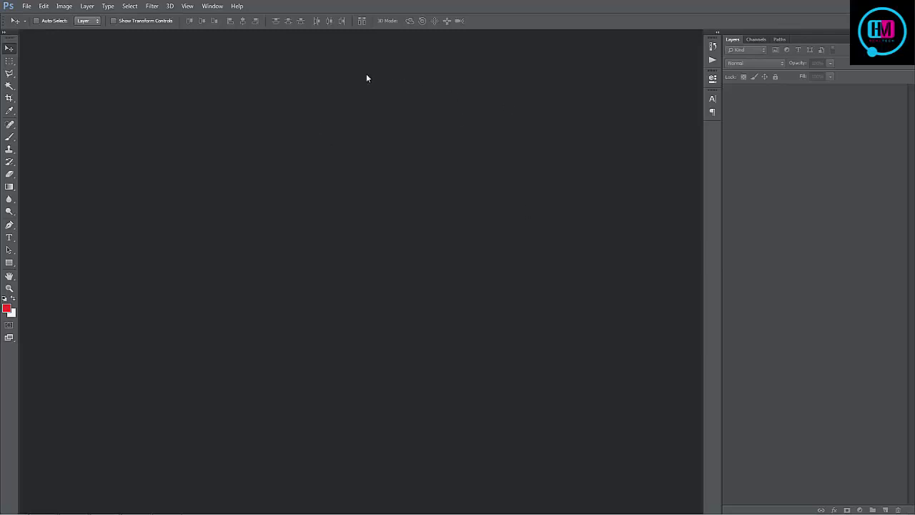
# - Show and widen the Actions panel, then load the Dispersion.atn action set into it
pyautogui.click(211, 6)
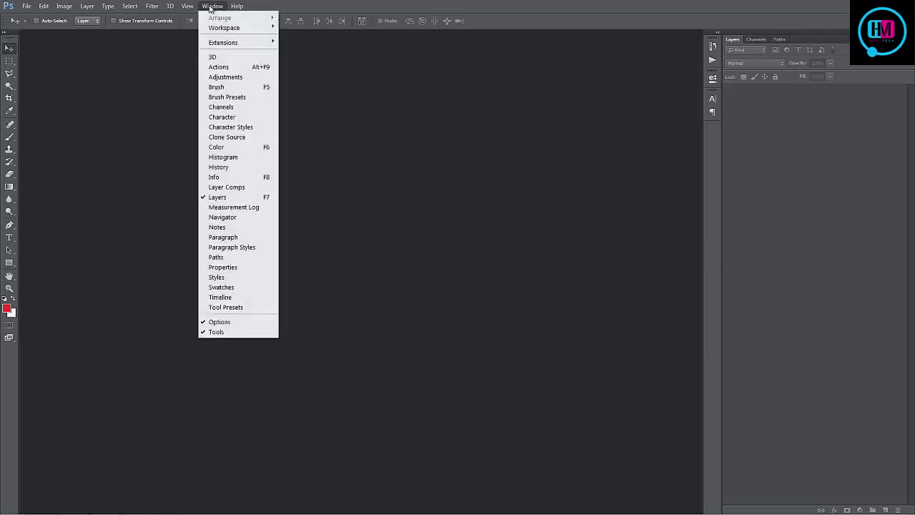
pyautogui.click(233, 67)
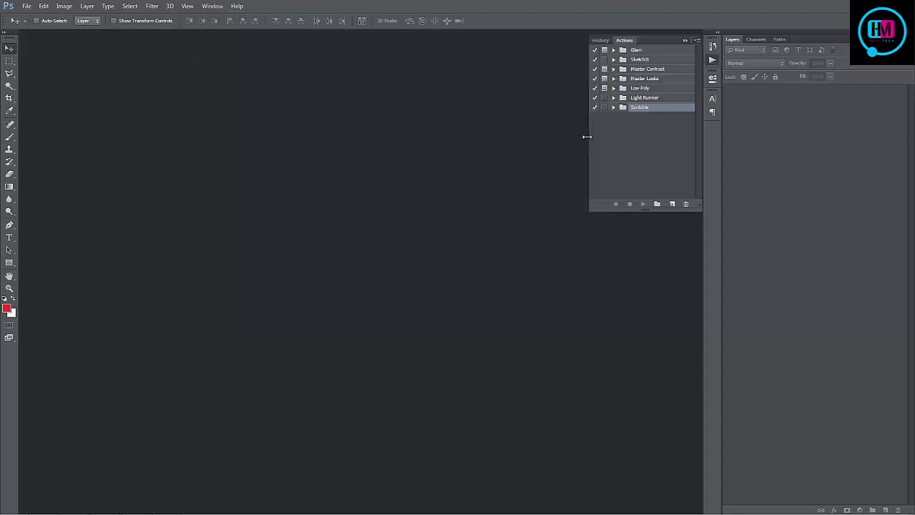
pyautogui.moveTo(587, 137); pyautogui.dragTo(569, 133)
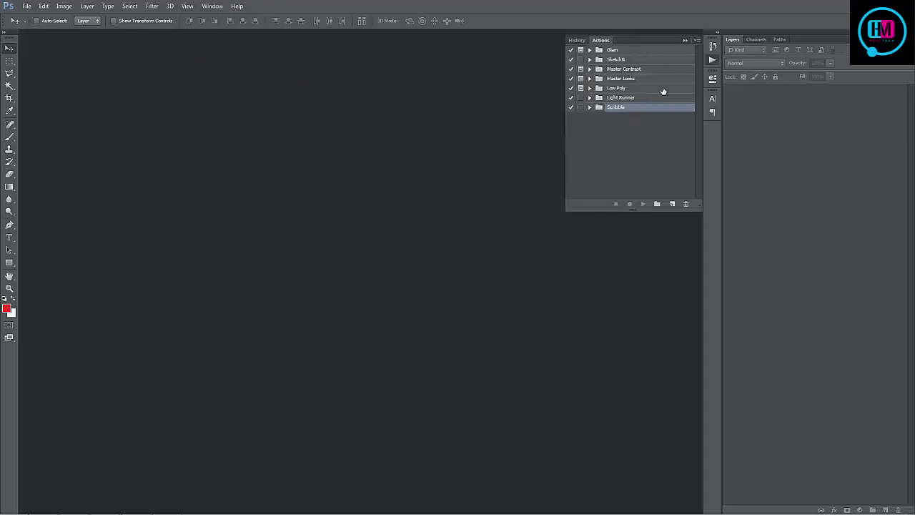
pyautogui.click(697, 41)
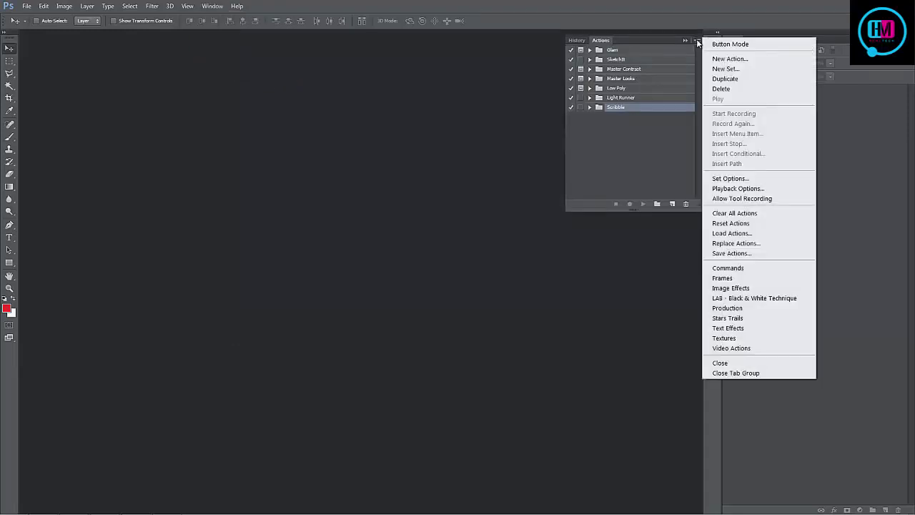
pyautogui.click(764, 234)
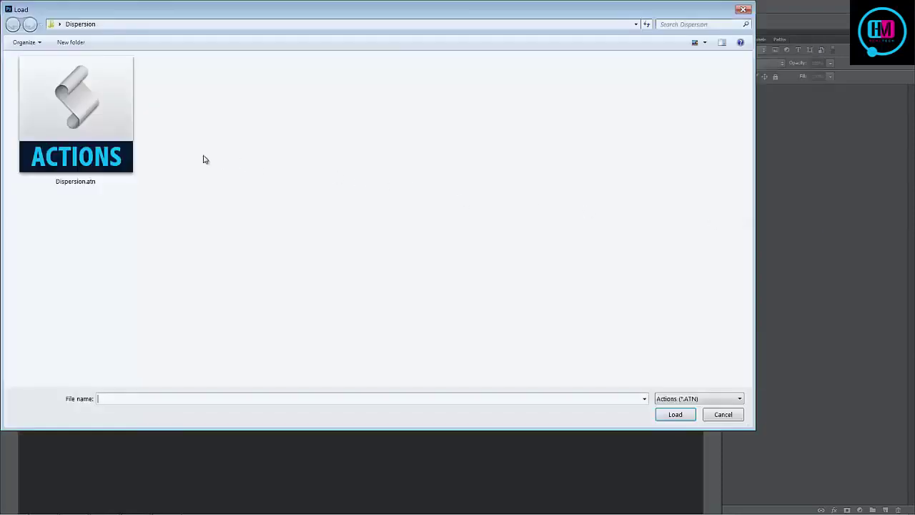
pyautogui.doubleClick(110, 148)
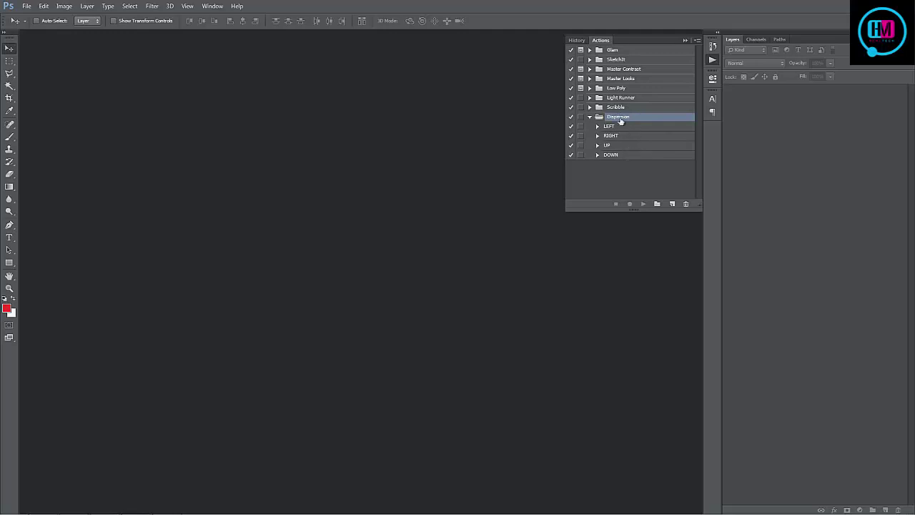
# - Collapse the Dispersion set, open the dancer photo 1.jpg and enlarge it slightly in view
pyautogui.click(589, 118)
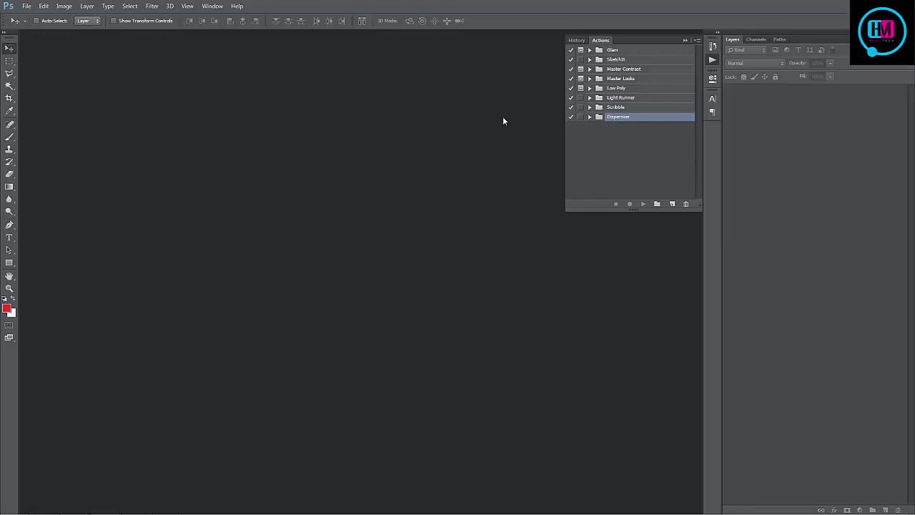
pyautogui.hotkey('ctrl', 'o')
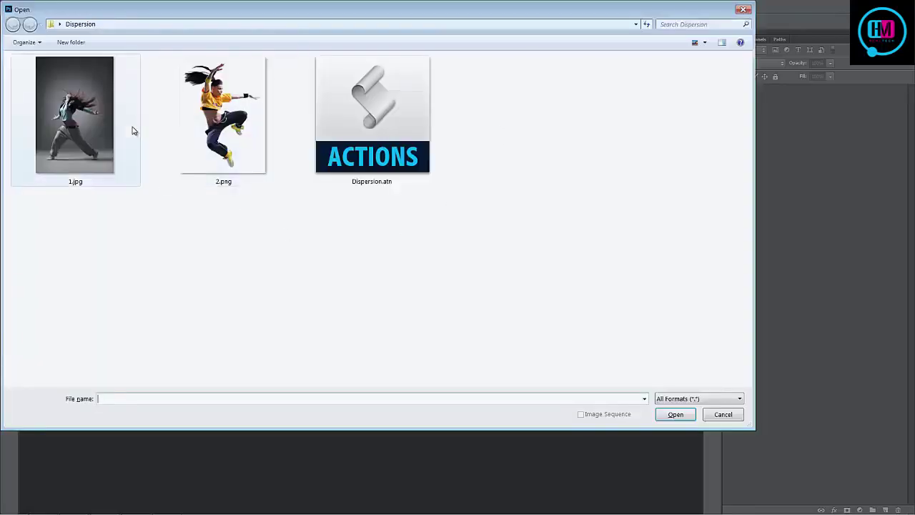
pyautogui.doubleClick(102, 123)
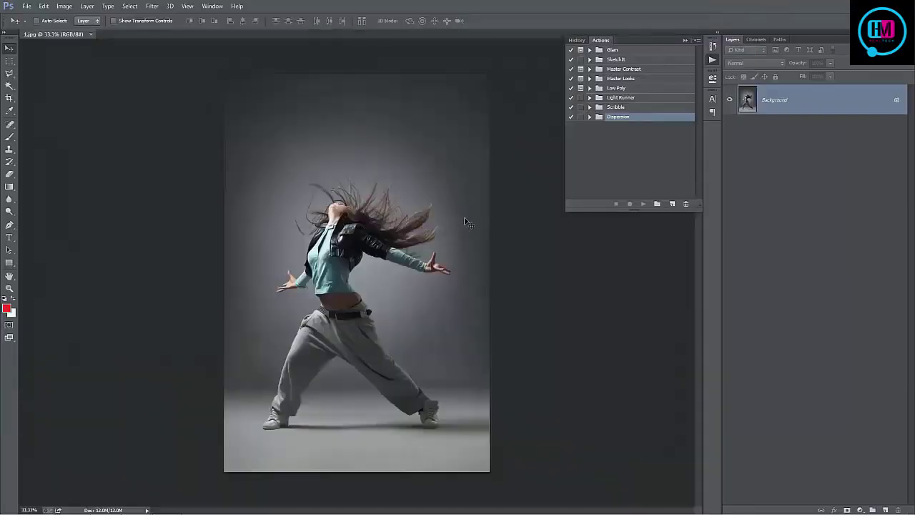
pyautogui.hotkey('ctrl', '0')
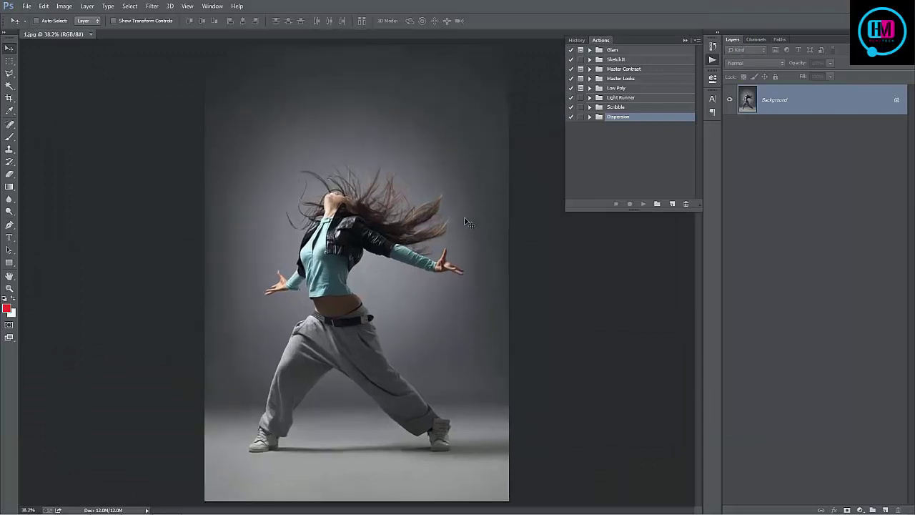
# - Add a new empty layer named 'brush' above the Background
pyautogui.doubleClick(792, 101)
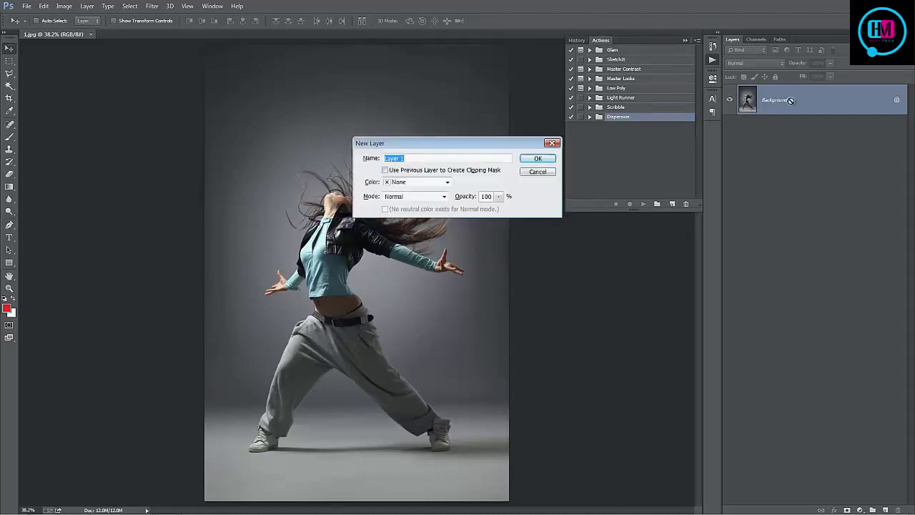
pyautogui.write('brush')
pyautogui.moveTo(405, 158); pyautogui.dragTo(371, 160)
pyautogui.click(545, 159)
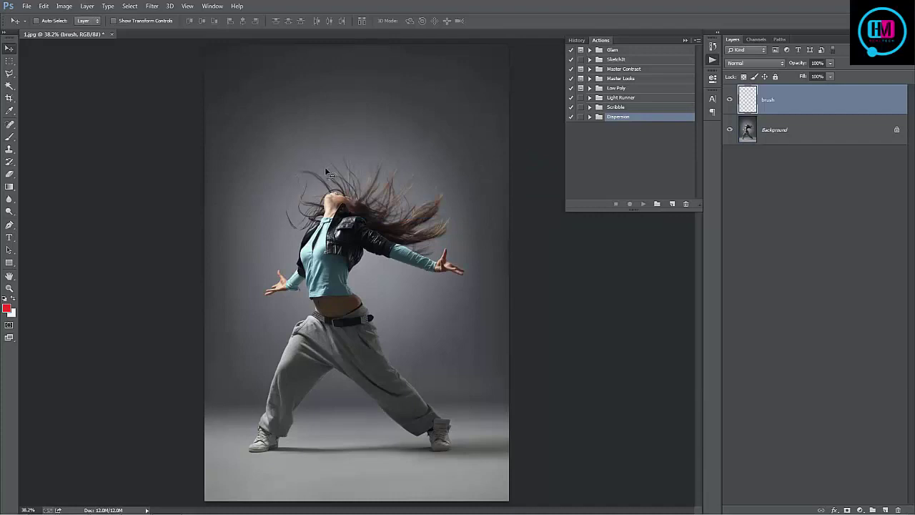
# - Choose a hard round brush at size 100 and set the foreground colour to green 2aff30
pyautogui.press('b')
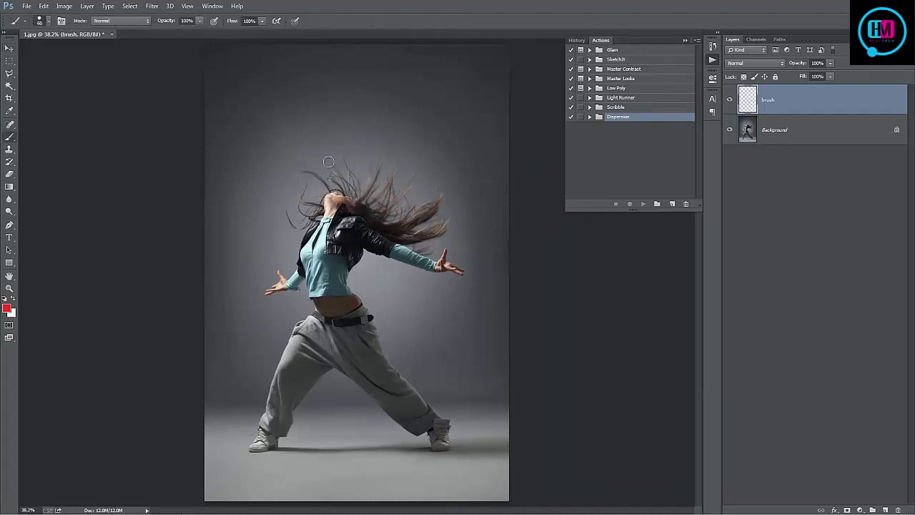
pyautogui.rightClick(333, 134)
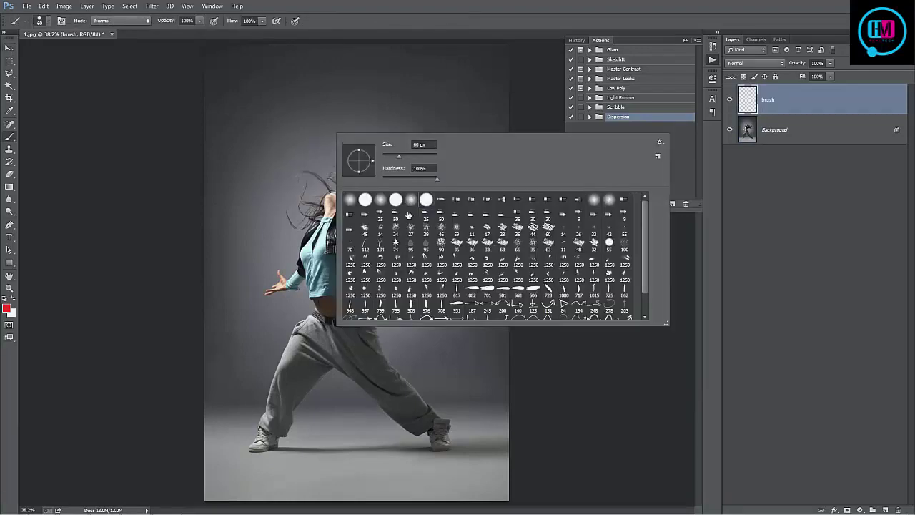
pyautogui.doubleClick(424, 206)
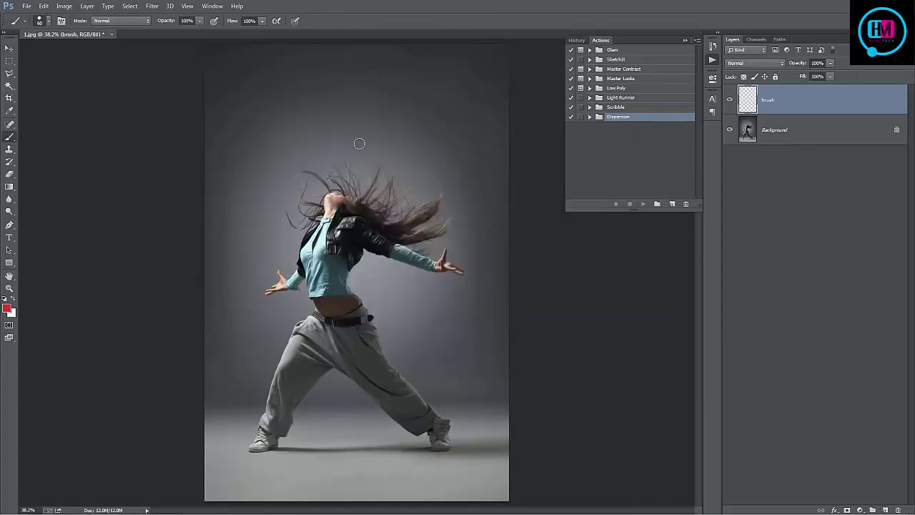
pyautogui.press(']')
pyautogui.press(']')
pyautogui.press(']')
pyautogui.press(']')
pyautogui.press(']')
pyautogui.press(']')
pyautogui.click(7, 310)
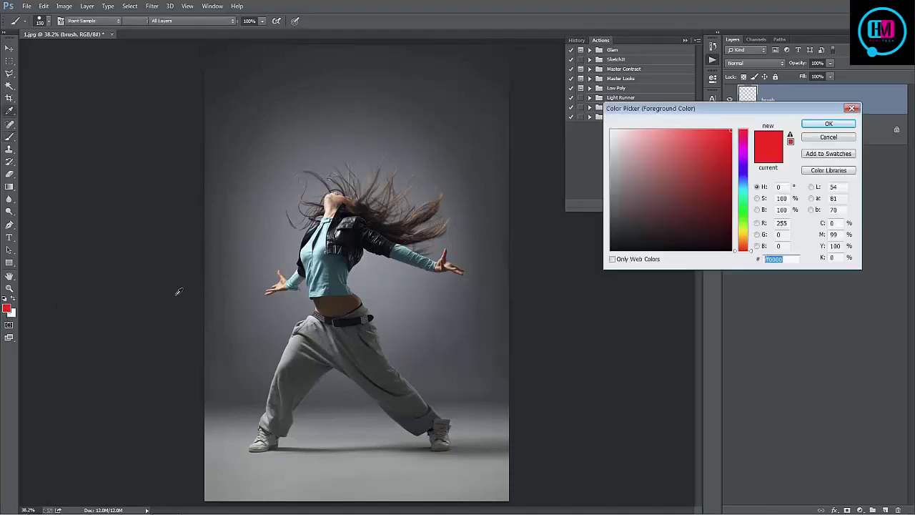
pyautogui.click(742, 214)
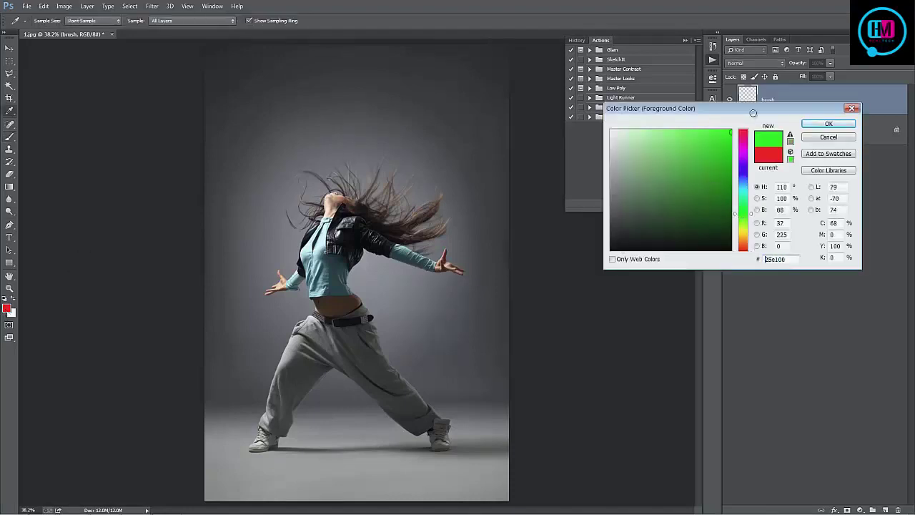
pyautogui.click(829, 123)
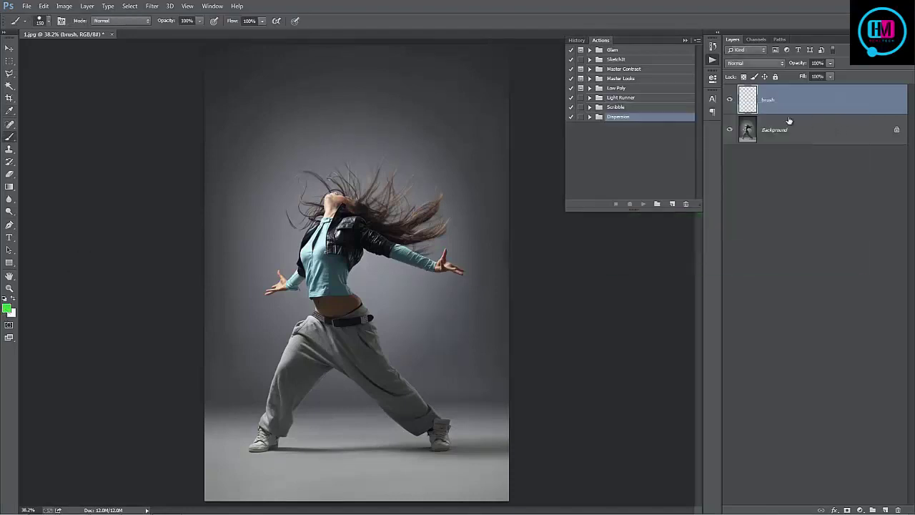
# - Zoom to 50% and paint green over the raised forearm, shoulder, hand and the other hand
pyautogui.press('z')
pyautogui.click(393, 273)
pyautogui.moveTo(394, 274); pyautogui.dragTo(394, 262)
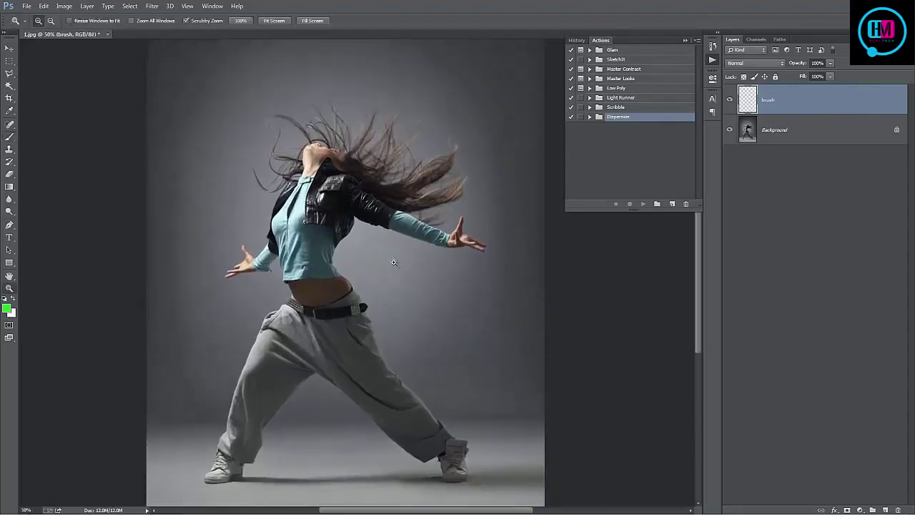
pyautogui.press('b')
pyautogui.press('[')
pyautogui.press('[')
pyautogui.press('[')
pyautogui.press('[')
pyautogui.press('[')
pyautogui.press('[')
pyautogui.moveTo(466, 239)
pyautogui.mouseDown()
pyautogui.moveTo(368, 202)
pyautogui.moveTo(352, 184)
pyautogui.moveTo(364, 188)
pyautogui.moveTo(359, 180)
pyautogui.moveTo(387, 202)
pyautogui.moveTo(362, 182)
pyautogui.moveTo(343, 183)
pyautogui.moveTo(388, 214)
pyautogui.mouseUp()
pyautogui.press('[')
pyautogui.press('[')
pyautogui.press('[')
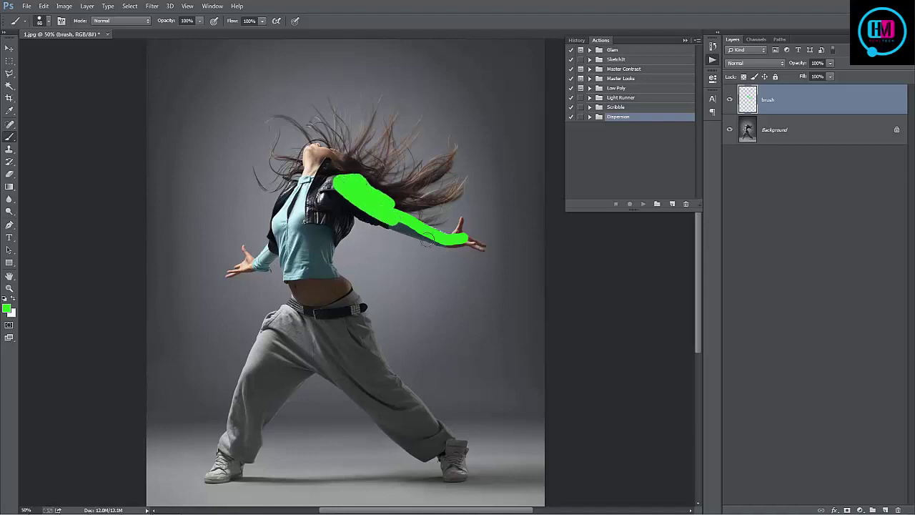
pyautogui.moveTo(255, 264)
pyautogui.mouseDown()
pyautogui.moveTo(245, 263)
pyautogui.moveTo(272, 251)
pyautogui.moveTo(262, 265)
pyautogui.mouseUp()
pyautogui.press(']')
pyautogui.press(']')
pyautogui.press(']')
pyautogui.moveTo(349, 179)
pyautogui.mouseDown()
pyautogui.moveTo(334, 170)
pyautogui.moveTo(357, 188)
pyautogui.moveTo(346, 221)
pyautogui.moveTo(366, 206)
pyautogui.mouseUp()
pyautogui.moveTo(424, 229); pyautogui.dragTo(469, 244)
# - Paint green over the dancer's left and right shoes
pyautogui.scroll(-2, 394, 243)
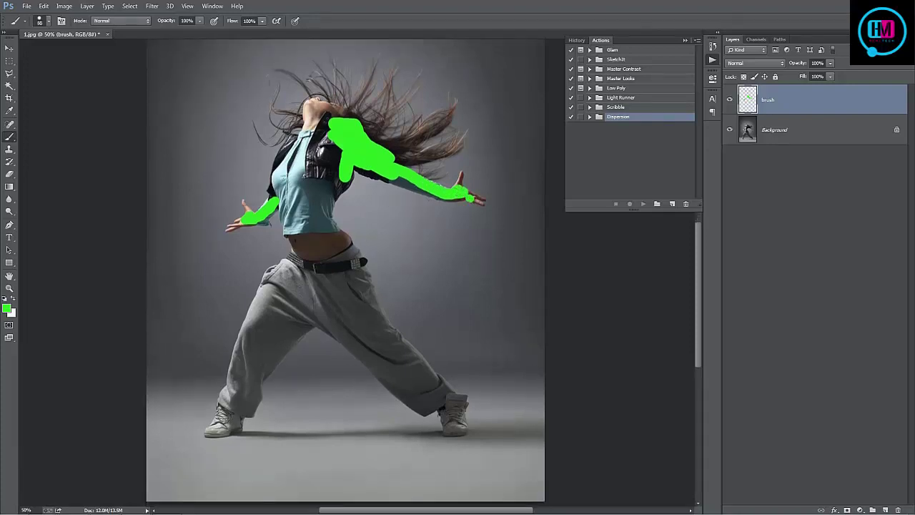
pyautogui.moveTo(222, 420)
pyautogui.mouseDown()
pyautogui.moveTo(211, 430)
pyautogui.moveTo(240, 422)
pyautogui.moveTo(218, 432)
pyautogui.moveTo(233, 416)
pyautogui.mouseUp()
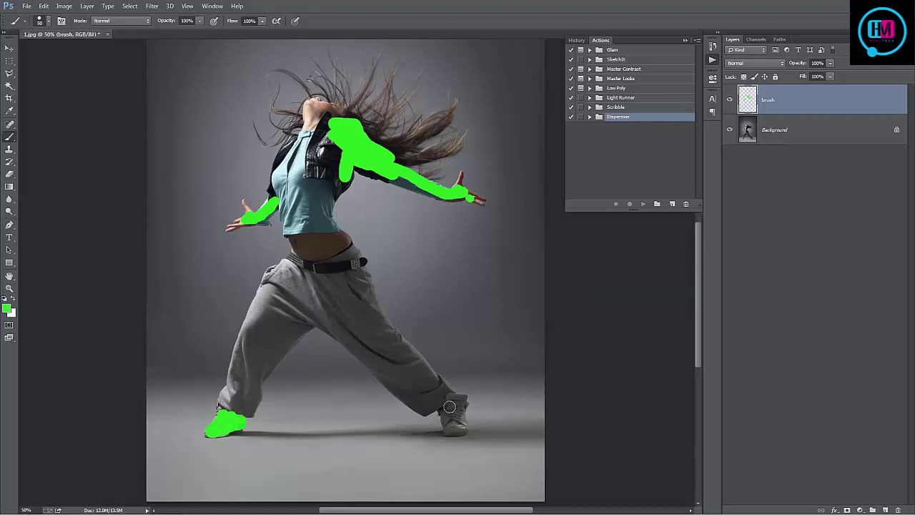
pyautogui.moveTo(447, 407)
pyautogui.mouseDown()
pyautogui.moveTo(452, 429)
pyautogui.moveTo(451, 399)
pyautogui.moveTo(461, 401)
pyautogui.moveTo(462, 431)
pyautogui.moveTo(455, 405)
pyautogui.mouseUp()
pyautogui.scroll(2, 447, 333)
pyautogui.press('v')
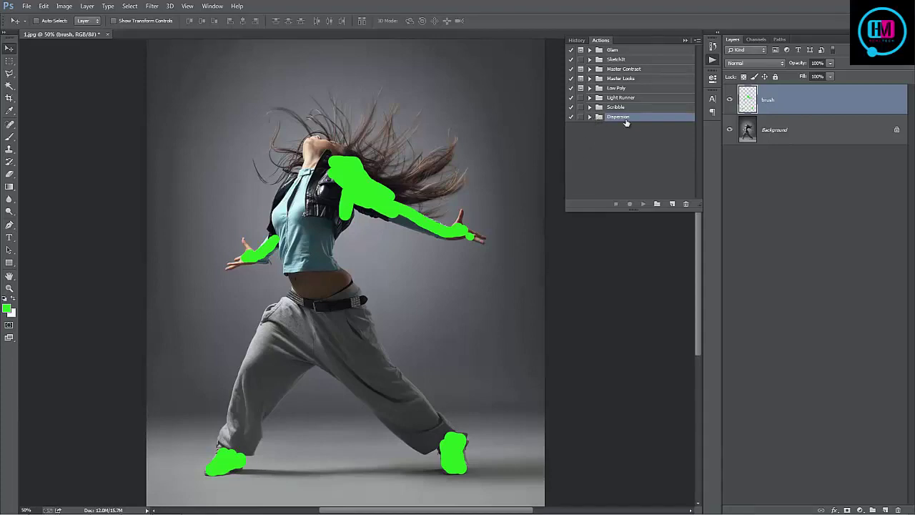
# - Run the Dispersion set's UP action to scatter the green-painted areas into particles
pyautogui.click(590, 116)
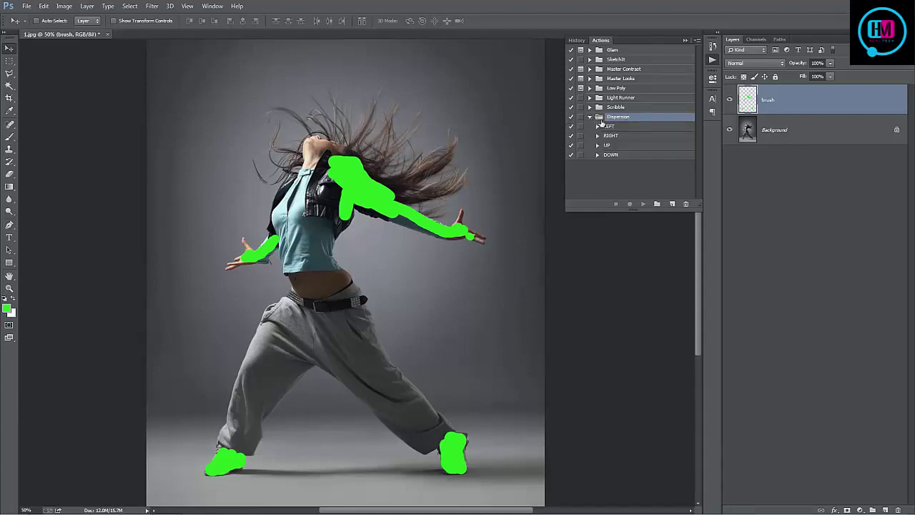
pyautogui.click(621, 146)
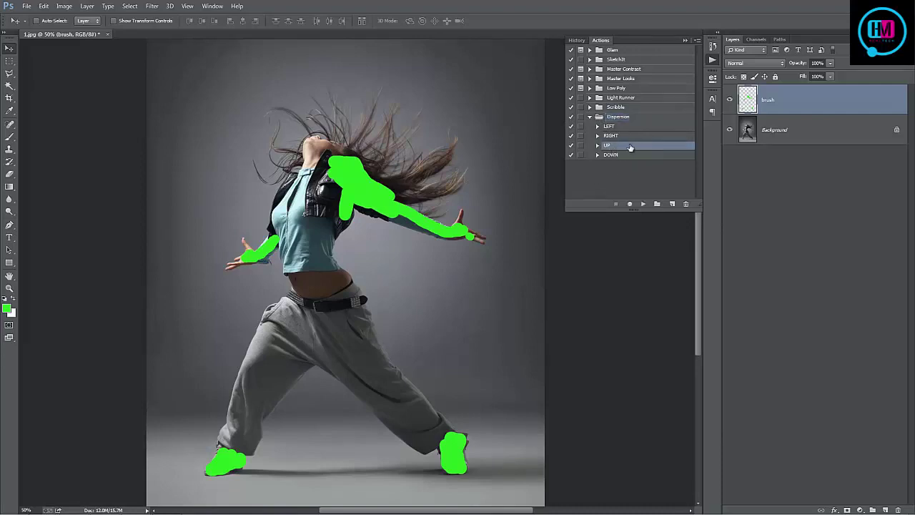
pyautogui.click(644, 205)
pyautogui.click(643, 205)
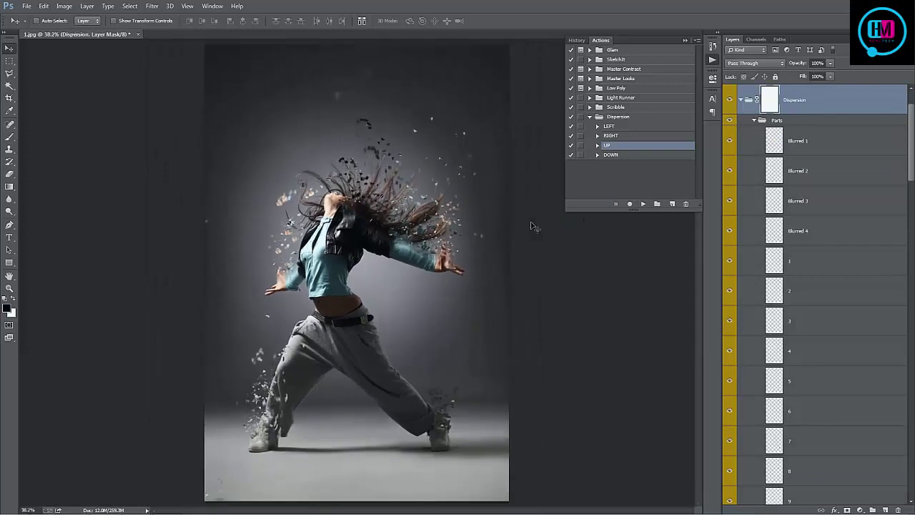
# - Zoom in on the dispersed dancer and close the Actions panel
pyautogui.hotkey('ctrl', '+')
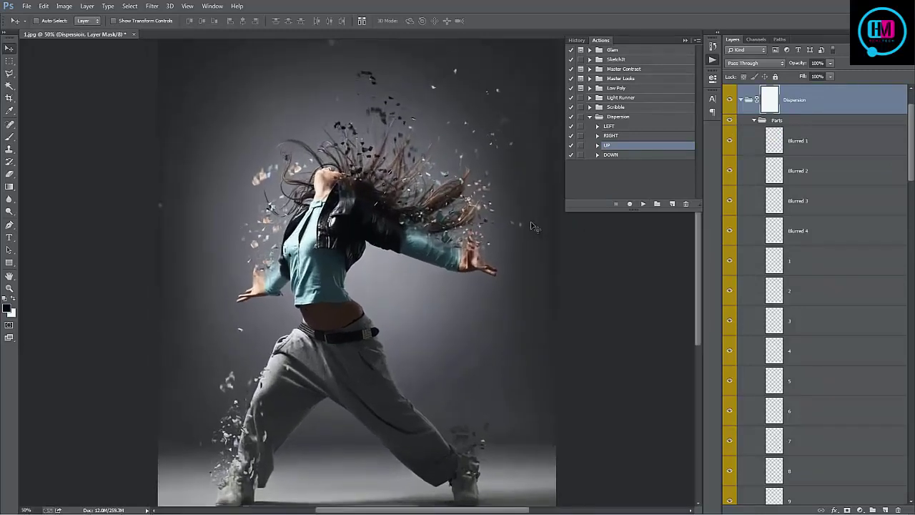
pyautogui.scroll(-2, 529, 228)
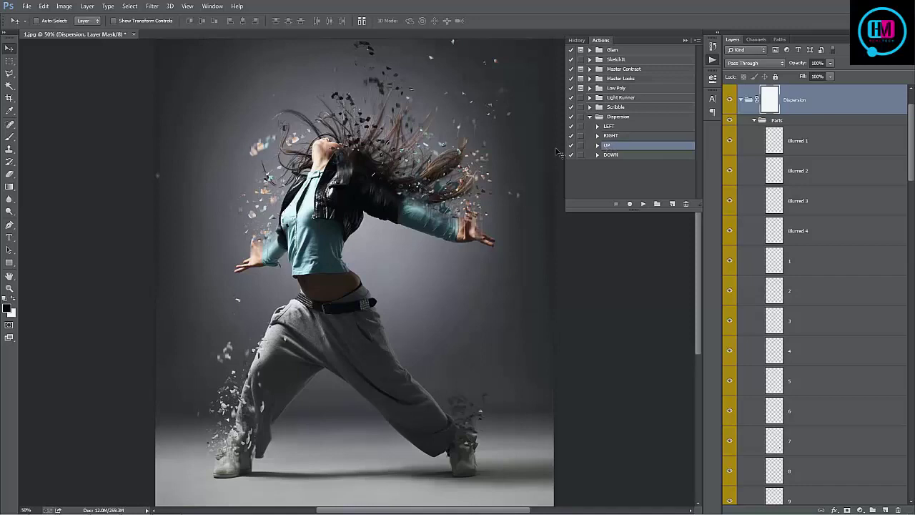
pyautogui.click(685, 40)
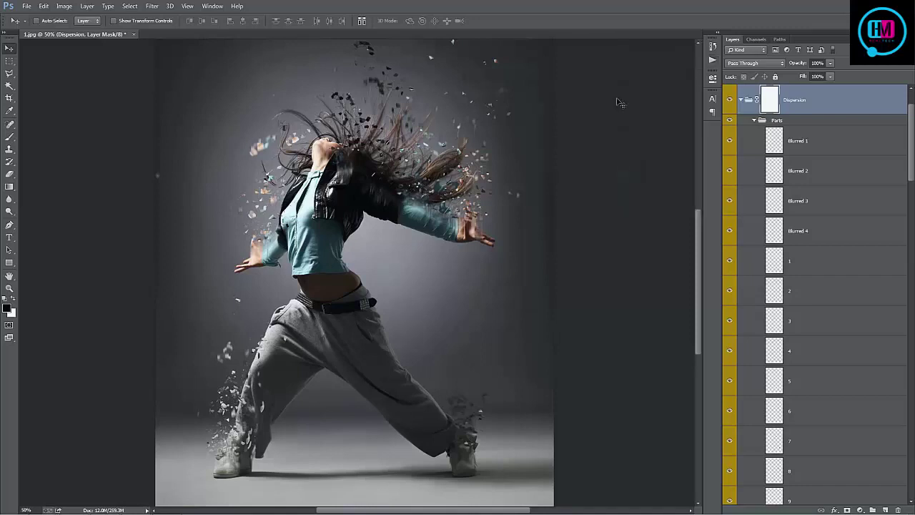
# - Collapse the Parts and Dispersion groups and toggle the Add Contrast adjustment to compare
pyautogui.click(754, 120)
pyautogui.click(741, 160)
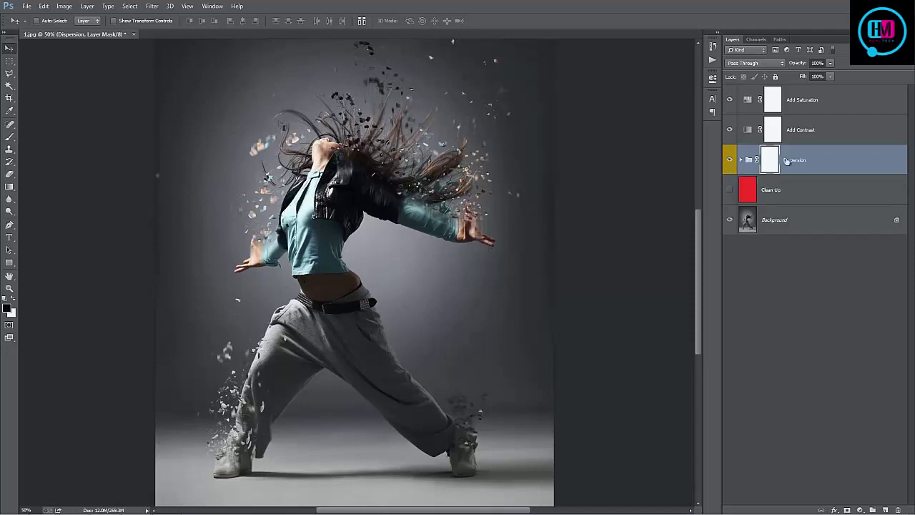
pyautogui.click(807, 107)
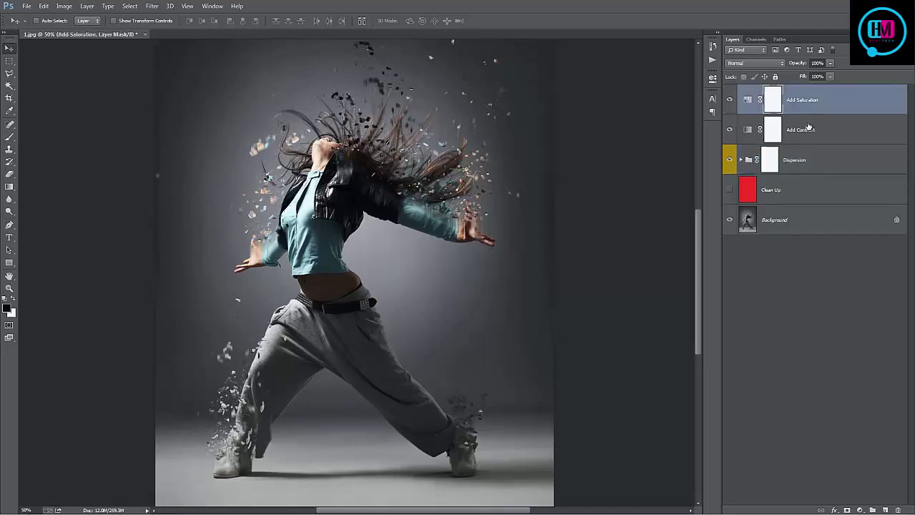
pyautogui.keyDown('shift'); pyautogui.click(810, 127); pyautogui.keyUp('shift')
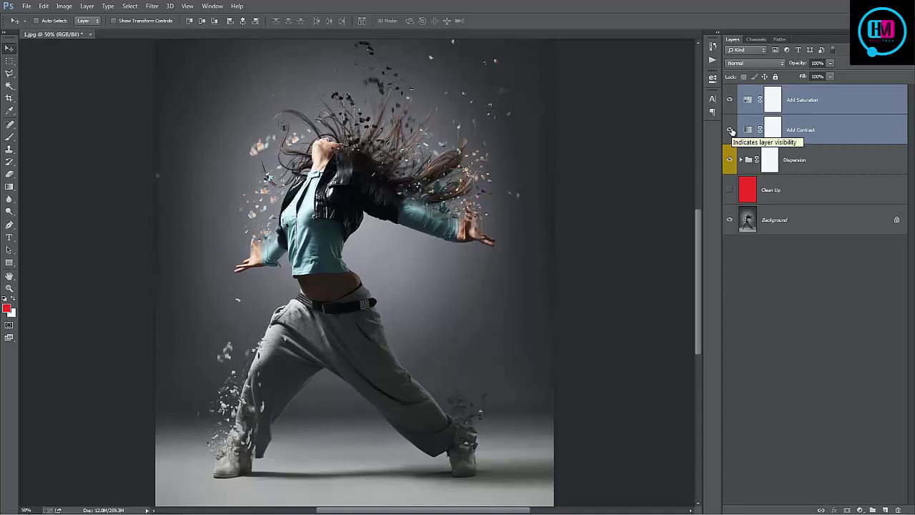
pyautogui.click(730, 130)
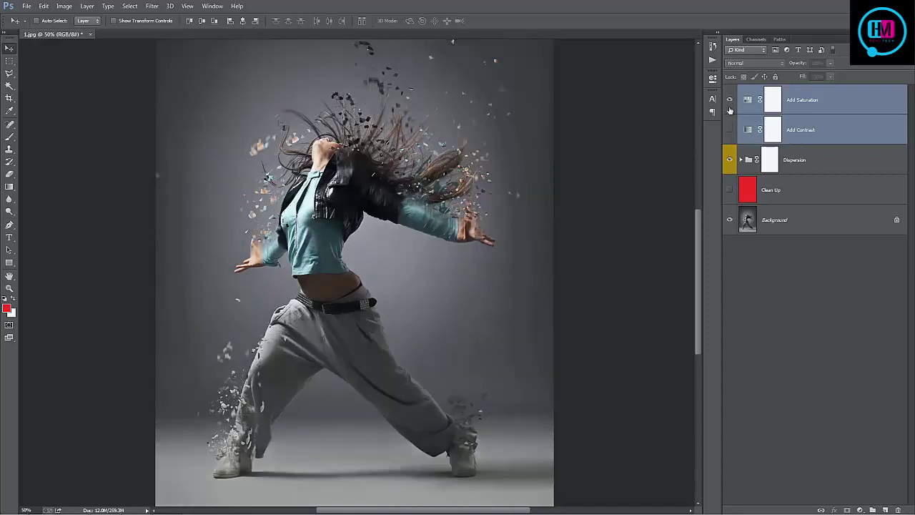
pyautogui.click(730, 130)
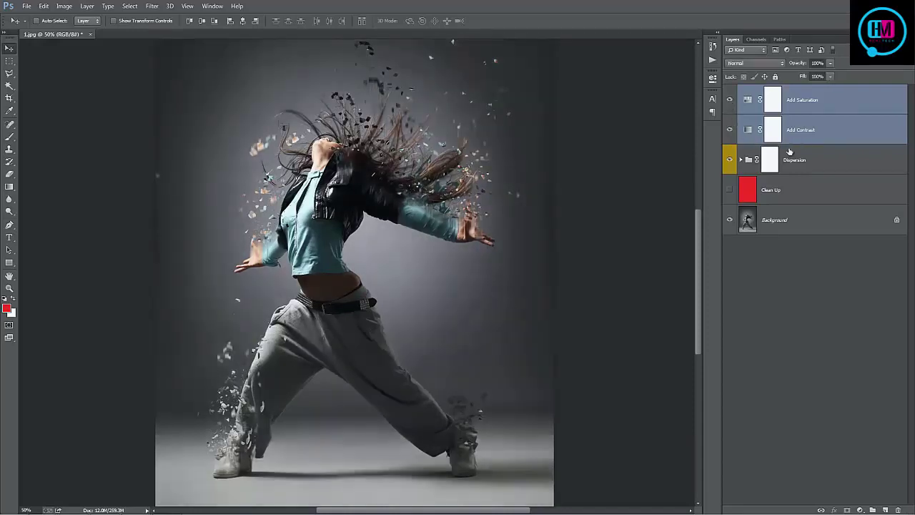
# - Toggle the whole Dispersion group on and off to compare with and without the effect
pyautogui.click(831, 152)
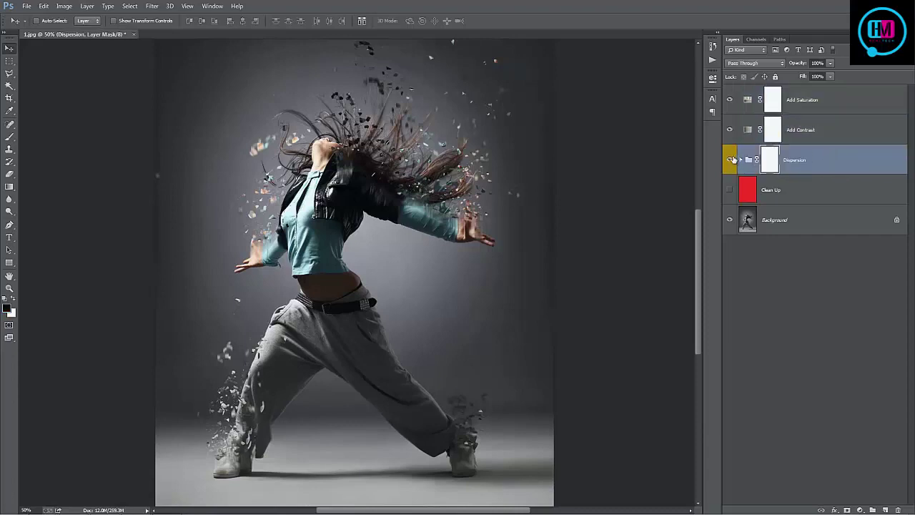
pyautogui.click(730, 159)
pyautogui.click(731, 159)
pyautogui.click(731, 159)
pyautogui.click(731, 160)
pyautogui.click(731, 160)
pyautogui.click(731, 159)
# - Expand the Dispersion group and hide the Parts particles and the Motion Blur streaks
pyautogui.click(741, 160)
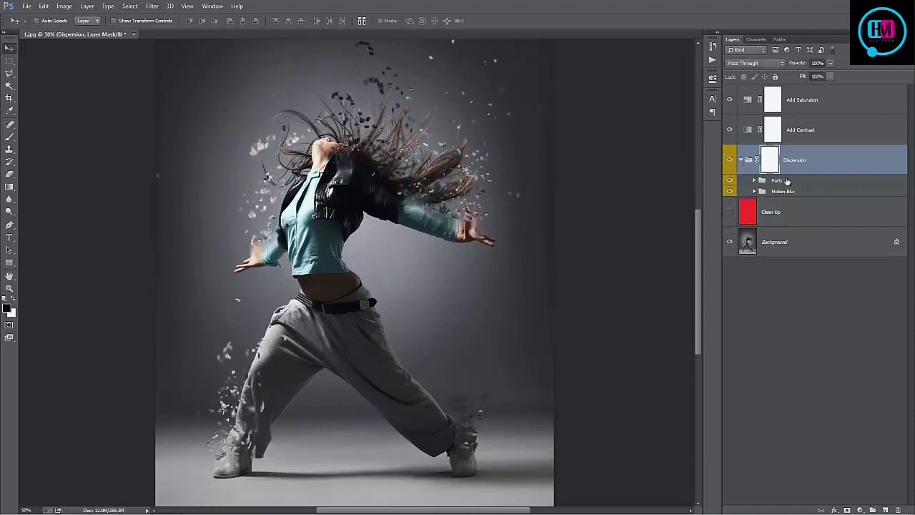
pyautogui.click(793, 183)
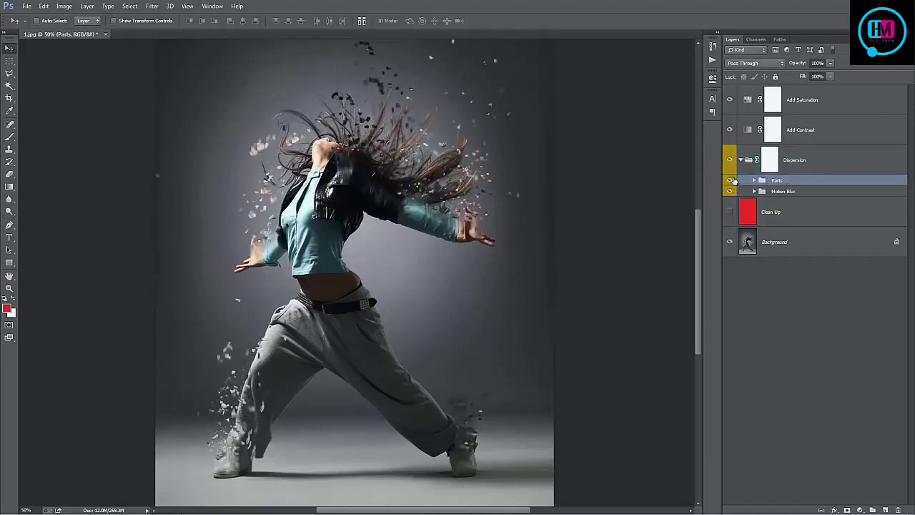
pyautogui.click(731, 180)
pyautogui.click(730, 180)
pyautogui.click(732, 180)
pyautogui.click(732, 180)
pyautogui.click(732, 180)
pyautogui.click(731, 180)
pyautogui.click(730, 180)
pyautogui.click(731, 180)
pyautogui.click(731, 181)
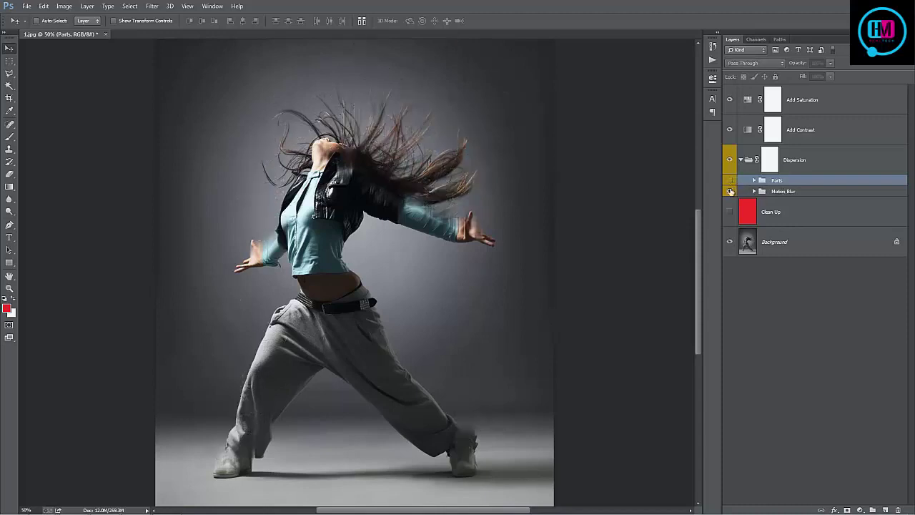
pyautogui.click(731, 191)
pyautogui.click(731, 191)
pyautogui.click(731, 191)
# - Show the Motion Blur streaks again and select the Motion Blur 1 layer inside its group
pyautogui.click(731, 191)
pyautogui.click(731, 190)
pyautogui.click(731, 191)
pyautogui.click(784, 191)
pyautogui.click(754, 191)
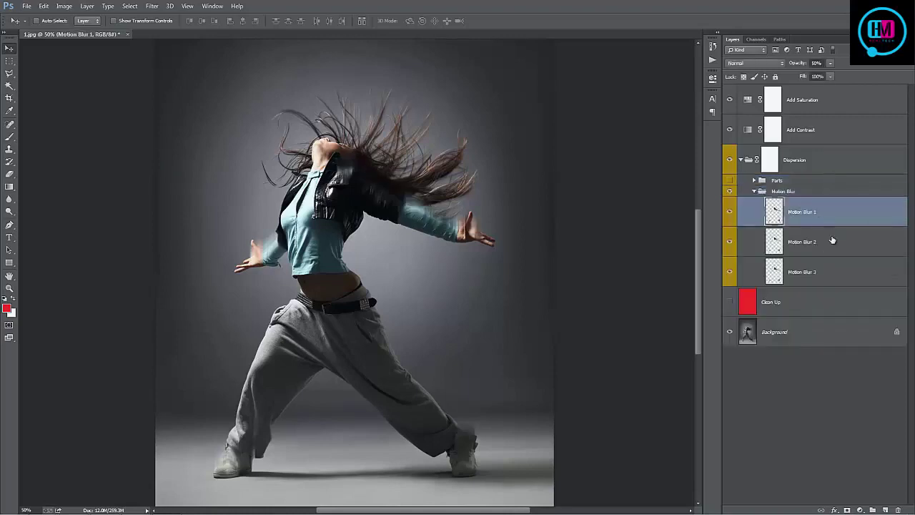
pyautogui.click(832, 242)
pyautogui.click(825, 266)
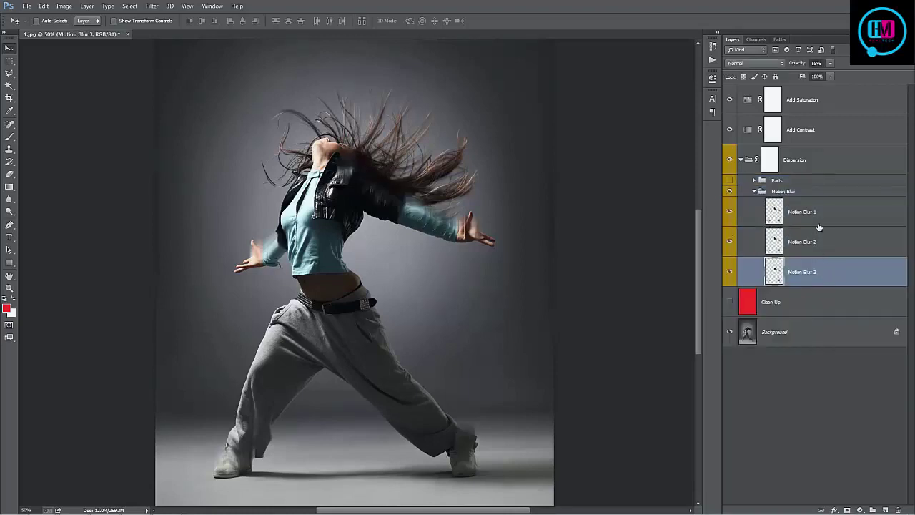
pyautogui.click(820, 225)
# - Nudge the Motion Blur 1 streaks slightly and keep its opacity at 50%
pyautogui.moveTo(530, 185); pyautogui.dragTo(524, 173)
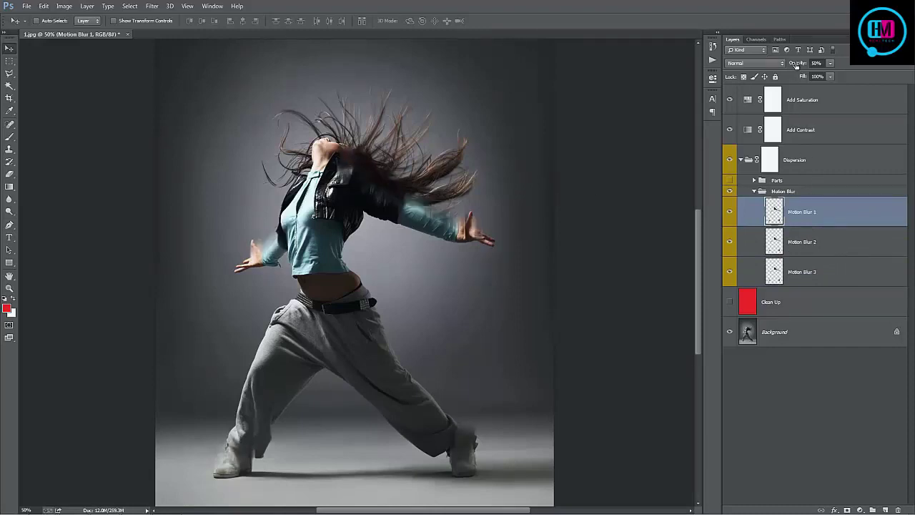
pyautogui.moveTo(796, 65); pyautogui.dragTo(833, 65)
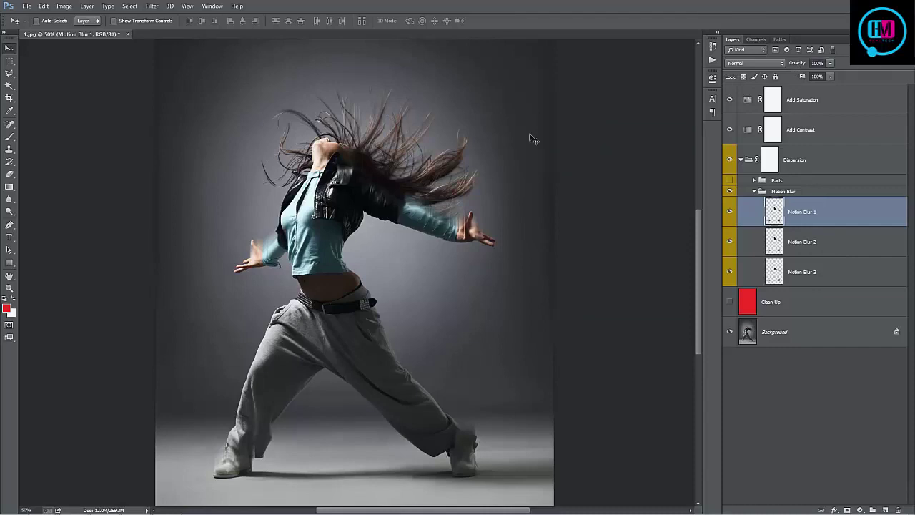
pyautogui.press('5')
pyautogui.click(756, 192)
# - Show the Parts group and move particle layers 1–7 together toward the hair and arm
pyautogui.click(730, 179)
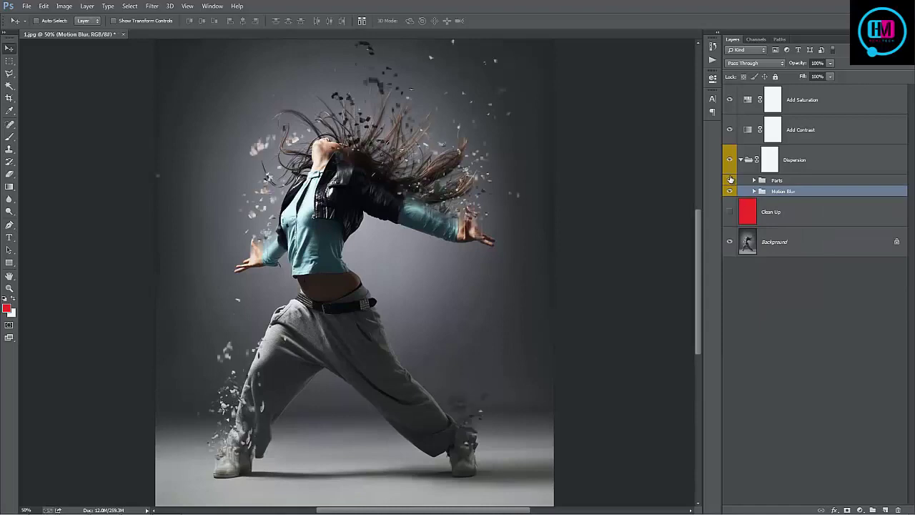
pyautogui.click(786, 183)
pyautogui.click(754, 180)
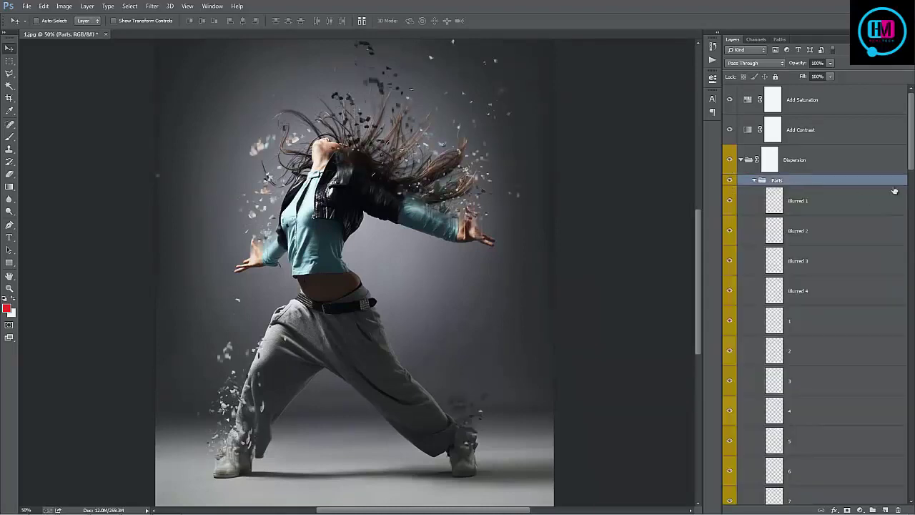
pyautogui.moveTo(911, 130); pyautogui.dragTo(911, 256)
pyautogui.scroll(8, 836, 166)
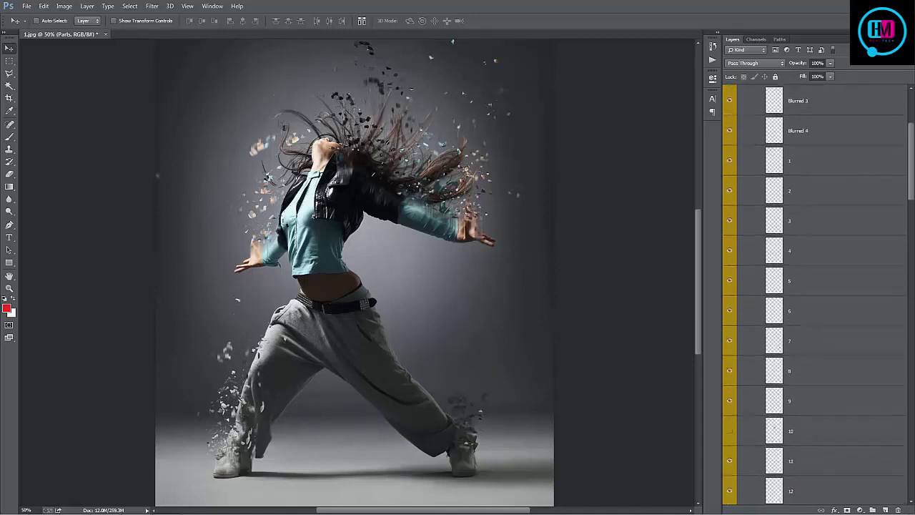
pyautogui.click(818, 188)
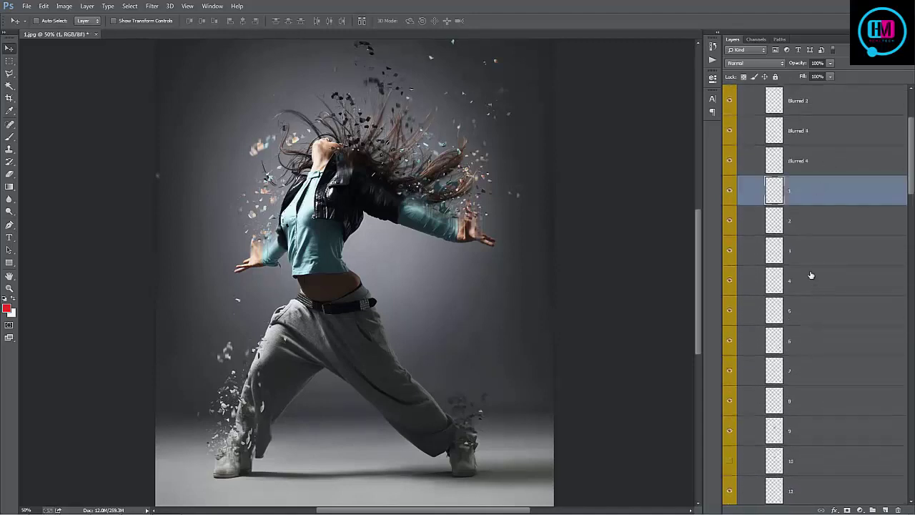
pyautogui.keyDown('shift'); pyautogui.click(823, 369); pyautogui.keyUp('shift')
pyautogui.moveTo(438, 215); pyautogui.dragTo(517, 143)
pyautogui.moveTo(483, 205); pyautogui.dragTo(449, 253)
# - Select particle layers 1, 2, 3 and 4 one at a time to fine-tune them
pyautogui.click(797, 188)
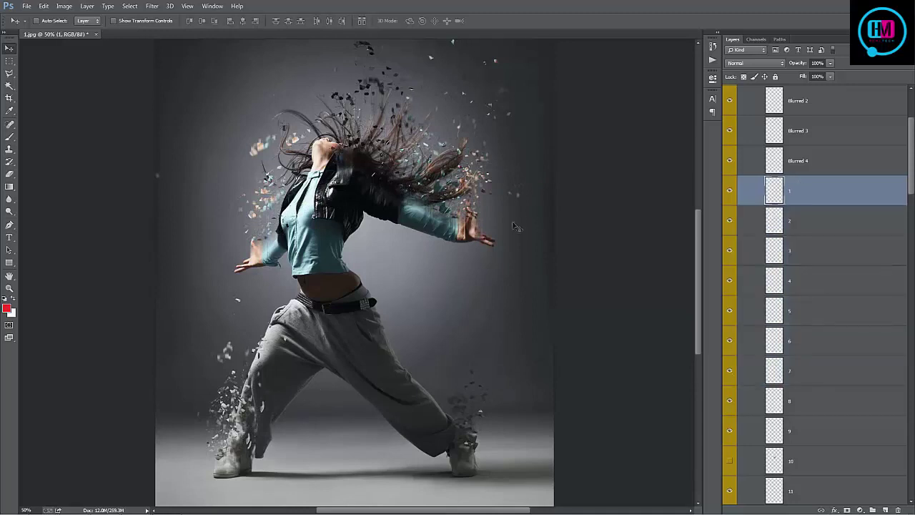
pyautogui.click(499, 181)
pyautogui.click(819, 230)
pyautogui.click(486, 248)
pyautogui.click(818, 264)
pyautogui.click(498, 252)
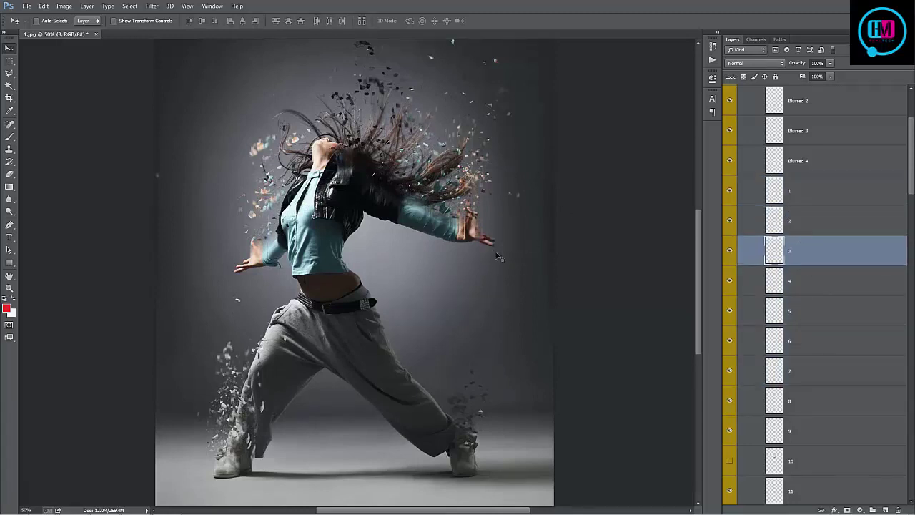
pyautogui.click(819, 280)
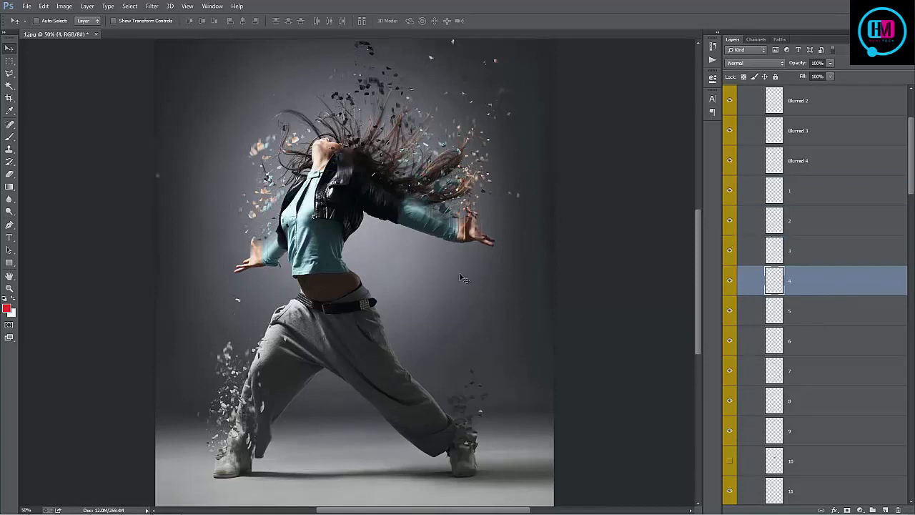
pyautogui.click(458, 250)
# - Select Blurred 1–4 and drag them down-left about 4.8 cm by 4.2 cm around the hair
pyautogui.scroll(3, 758, 272)
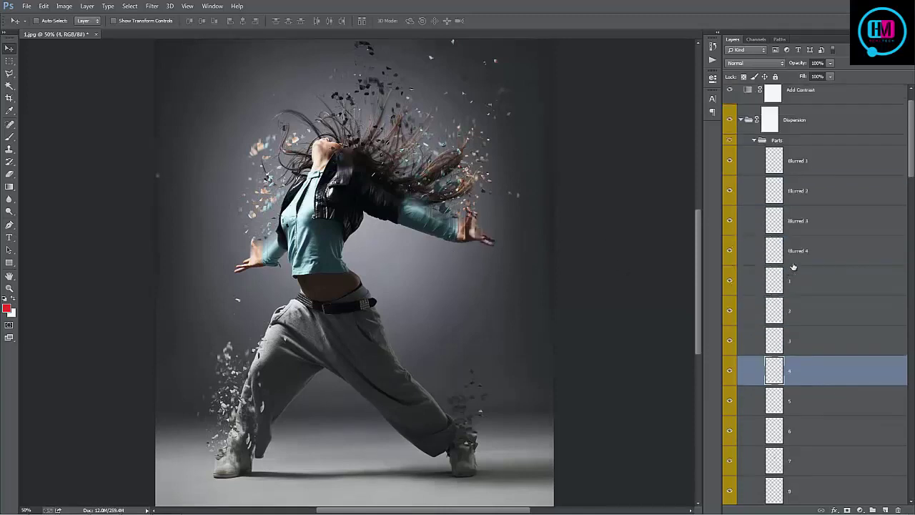
pyautogui.click(828, 166)
pyautogui.keyDown('shift'); pyautogui.click(835, 254); pyautogui.keyUp('shift')
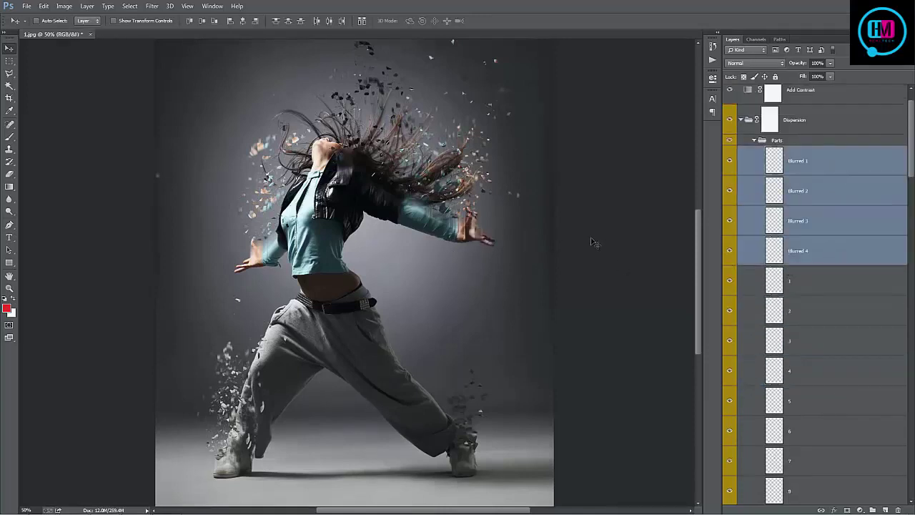
pyautogui.scroll(3, 574, 243)
pyautogui.scroll(4, 435, 164)
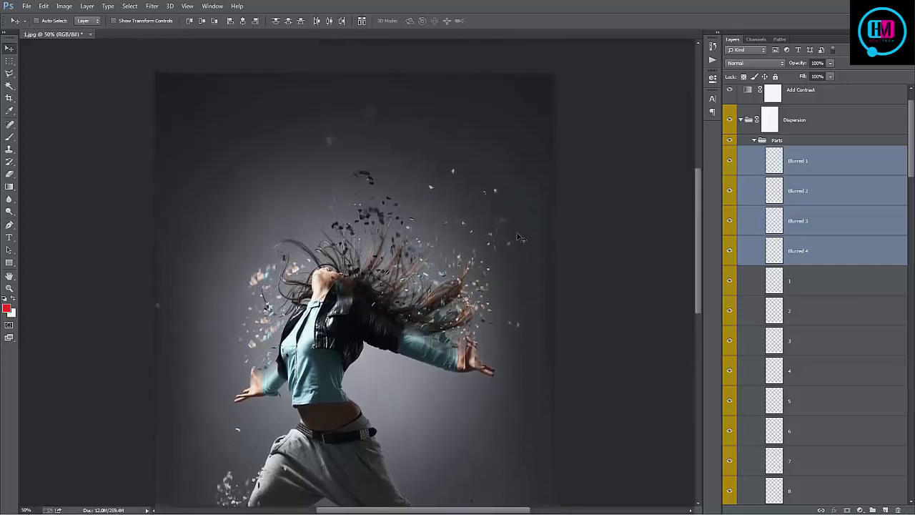
pyautogui.scroll(-4, 494, 229)
pyautogui.scroll(-3, 300, 254)
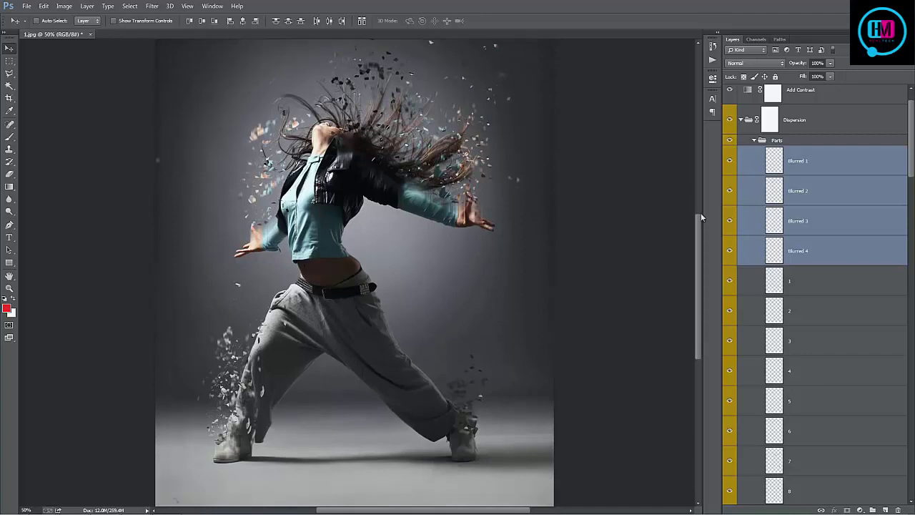
pyautogui.click(840, 160)
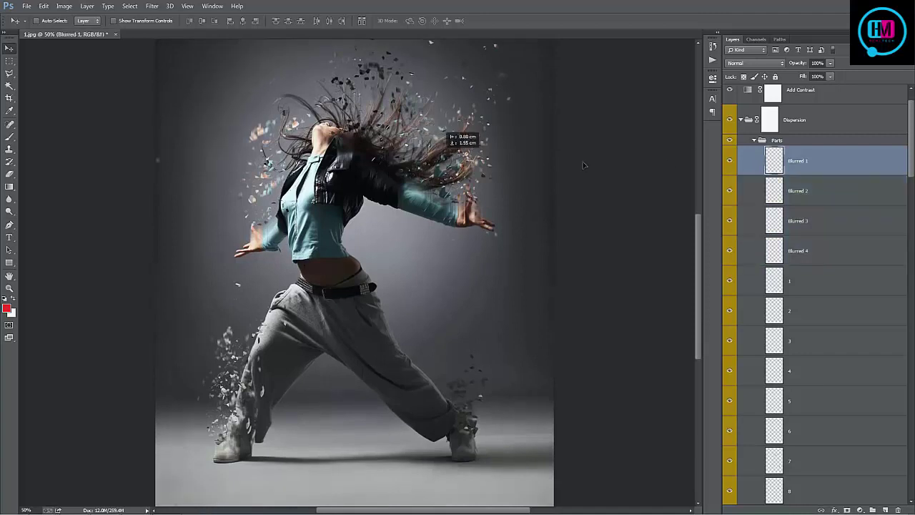
pyautogui.keyDown('shift'); pyautogui.click(857, 243); pyautogui.keyUp('shift')
pyautogui.scroll(2, 558, 208)
pyautogui.moveTo(533, 125); pyautogui.dragTo(399, 184)
pyautogui.moveTo(343, 187); pyautogui.dragTo(406, 197)
# - Duplicate particle layers 49 through 62
pyautogui.scroll(-3, 886, 279)
pyautogui.scroll(-3, 883, 273)
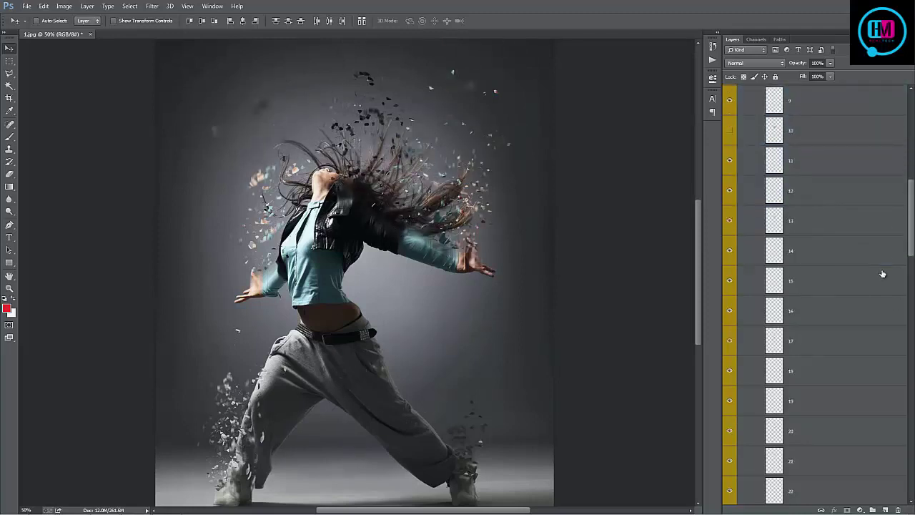
pyautogui.scroll(-1, 883, 273)
pyautogui.scroll(-4, 845, 273)
pyautogui.click(843, 215)
pyautogui.scroll(-1, 853, 310)
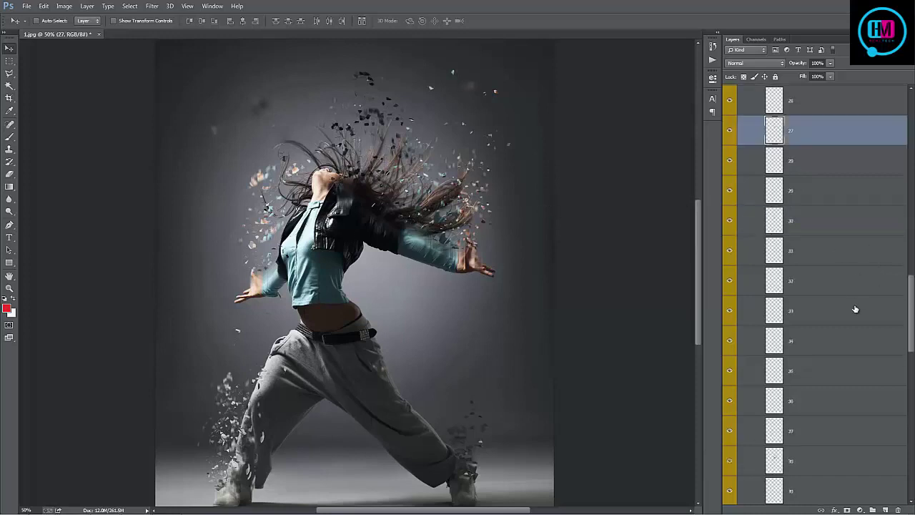
pyautogui.scroll(-8, 856, 309)
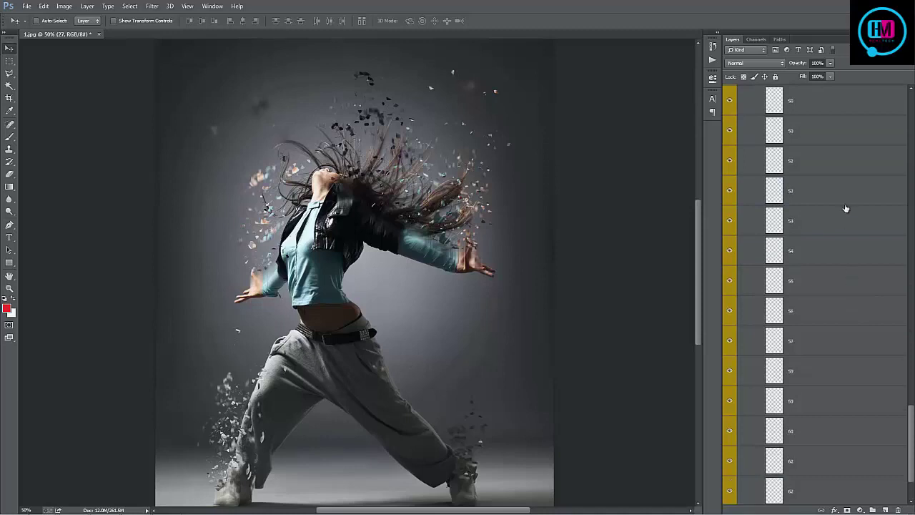
pyautogui.click(819, 168)
pyautogui.scroll(-2, 828, 316)
pyautogui.keyDown('shift'); pyautogui.click(835, 437); pyautogui.keyUp('shift')
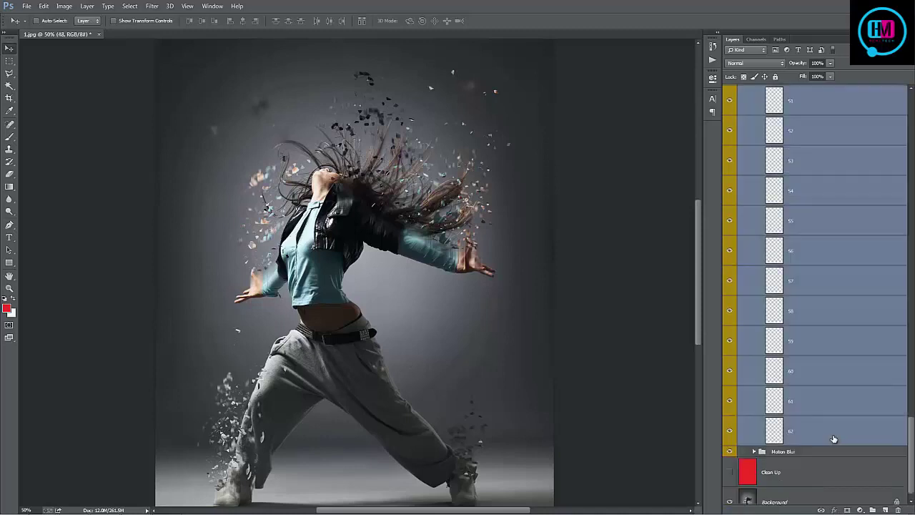
pyautogui.rightClick(838, 432)
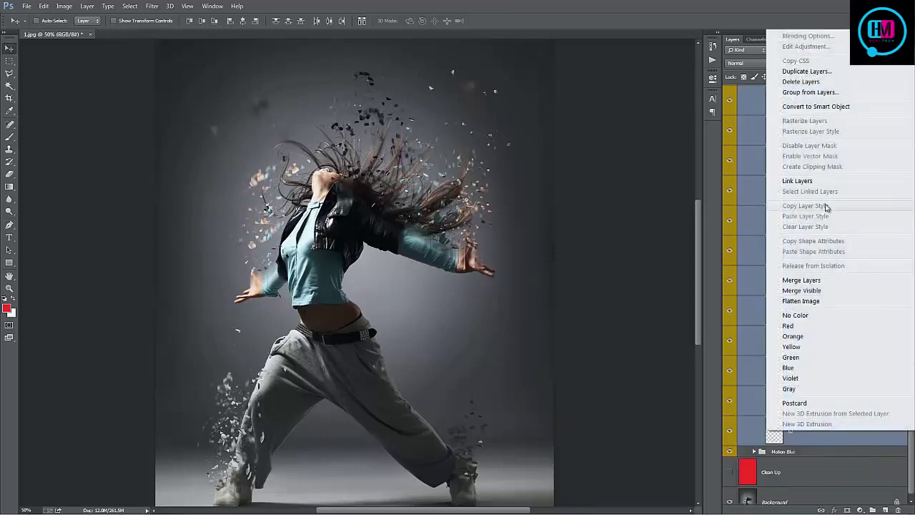
pyautogui.click(822, 76)
pyautogui.click(541, 157)
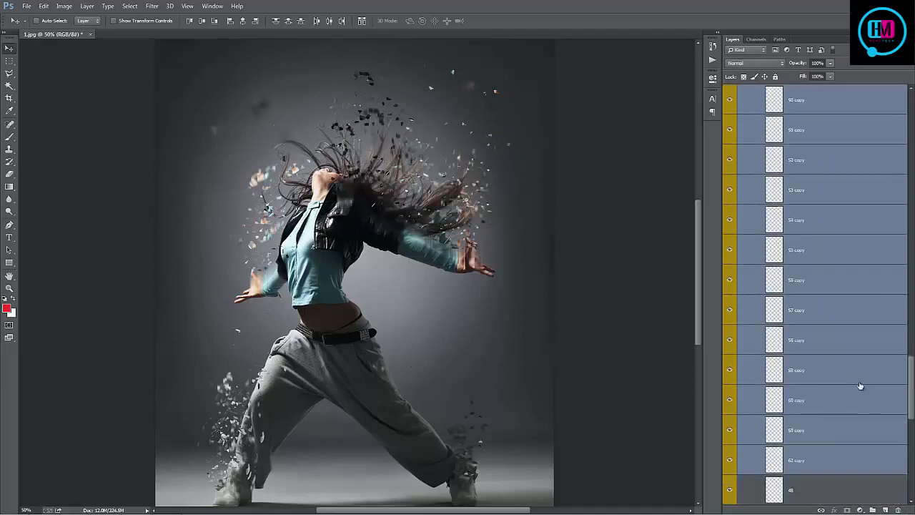
# - Drag the duplicated particles upward, then nudge copies 56–59 higher still
pyautogui.scroll(1, 543, 265)
pyautogui.moveTo(465, 348); pyautogui.dragTo(472, 271)
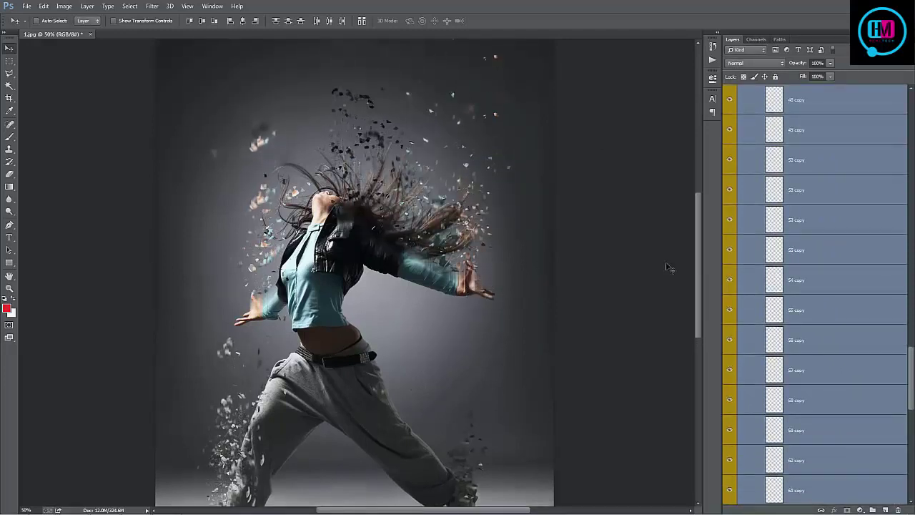
pyautogui.click(854, 255)
pyautogui.click(832, 343)
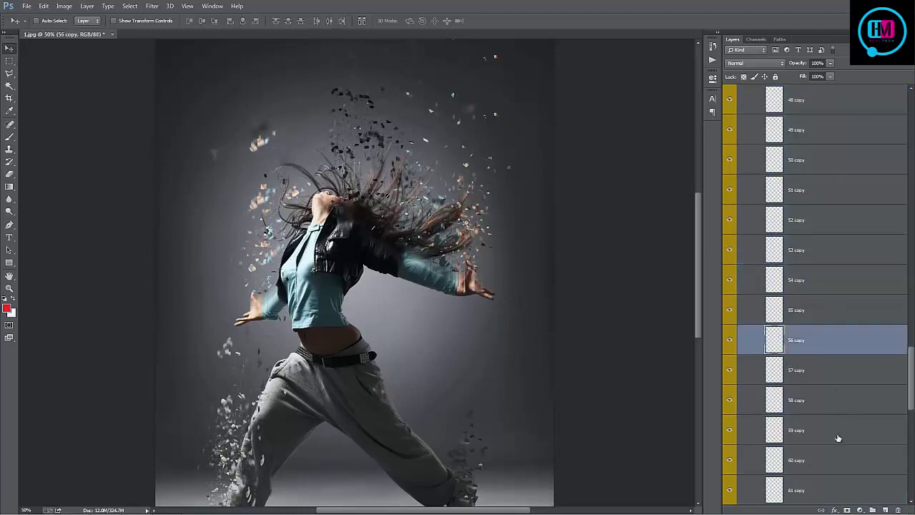
pyautogui.keyDown('shift'); pyautogui.click(837, 433); pyautogui.keyUp('shift')
pyautogui.moveTo(535, 262); pyautogui.dragTo(530, 238)
pyautogui.scroll(5, 760, 317)
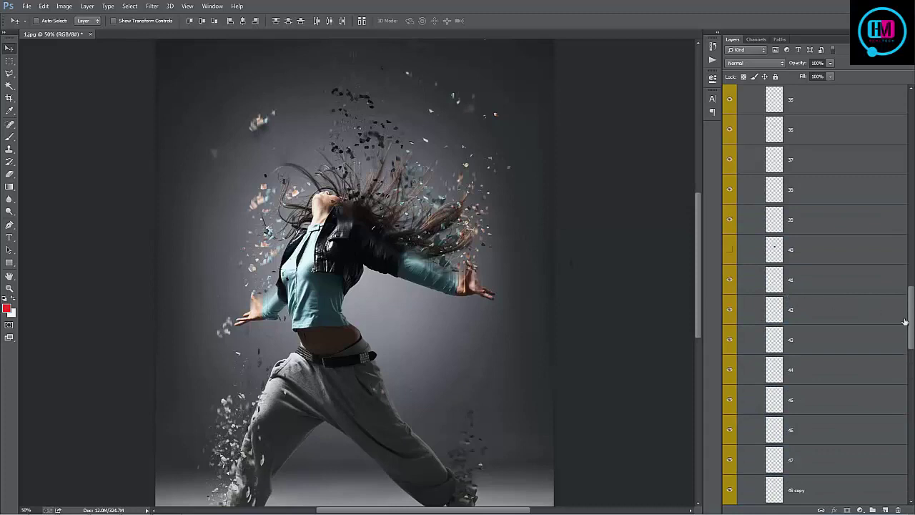
pyautogui.moveTo(912, 309); pyautogui.dragTo(912, 107)
# - Collapse the Parts group and turn on the red Clean Up layer's visibility
pyautogui.click(755, 180)
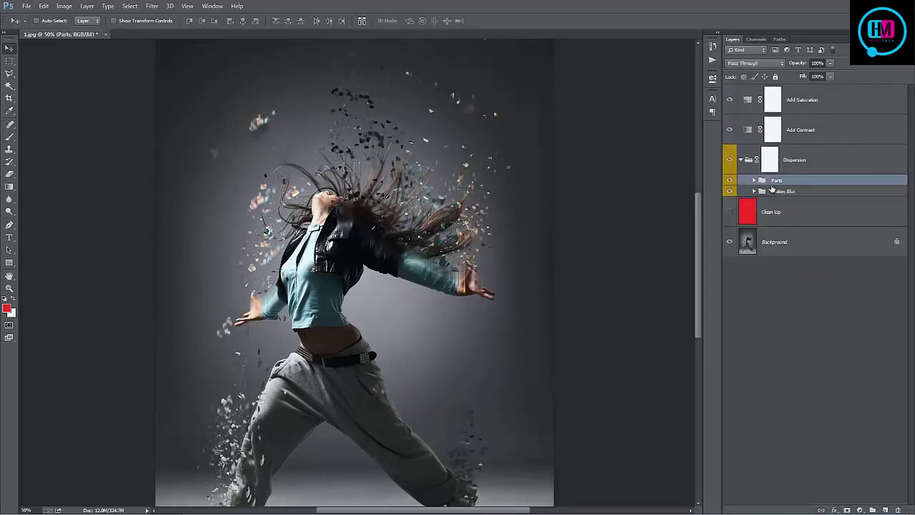
pyautogui.click(803, 211)
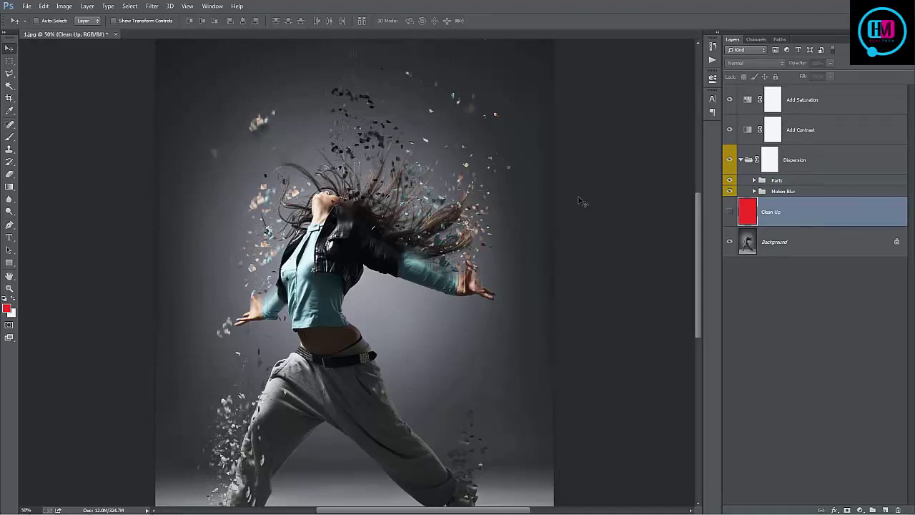
pyautogui.scroll(3, 439, 213)
pyautogui.scroll(-4, 438, 213)
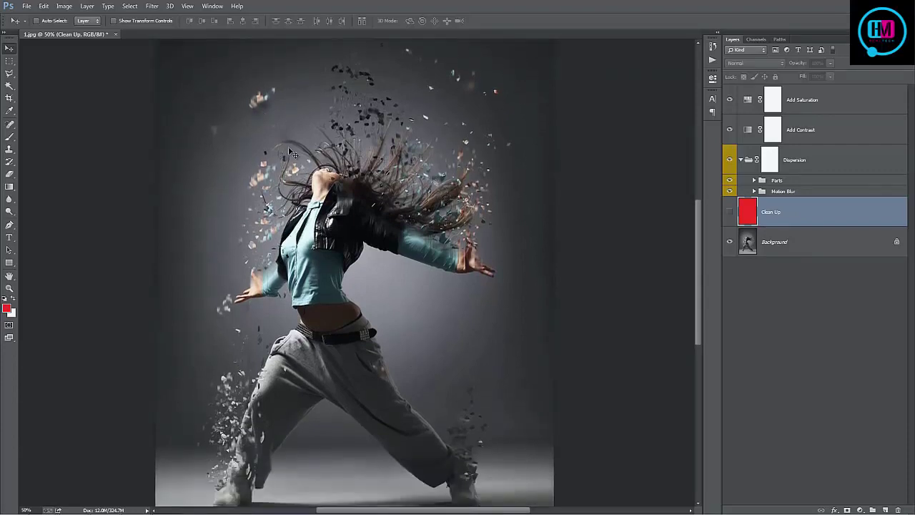
pyautogui.click(729, 212)
pyautogui.scroll(2, 597, 270)
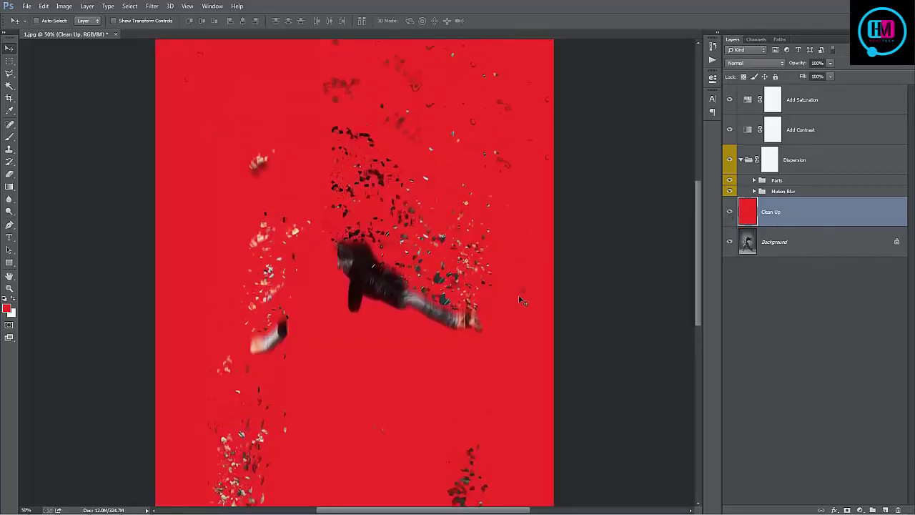
pyautogui.scroll(2, 520, 314)
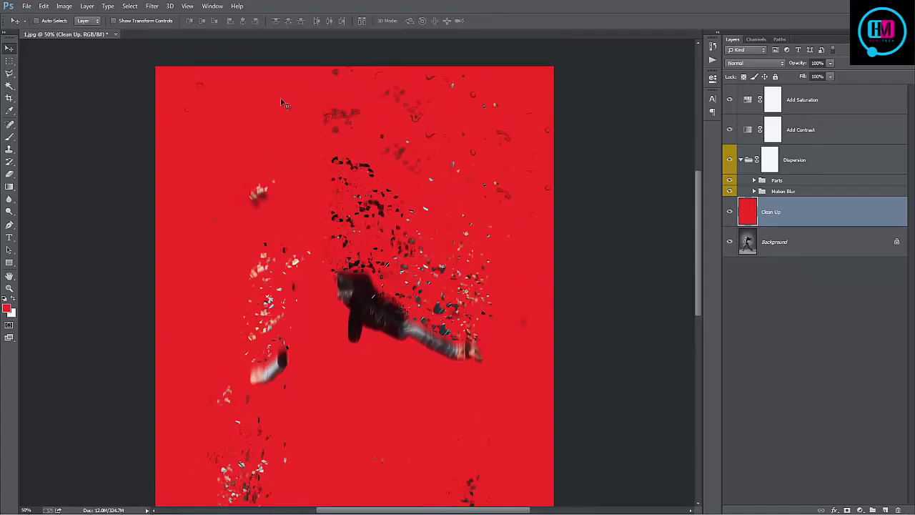
pyautogui.scroll(-4, 304, 164)
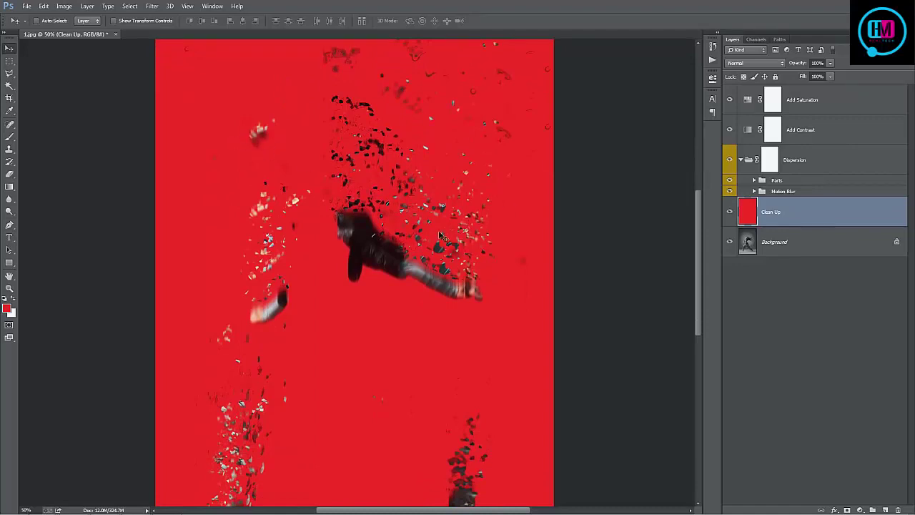
pyautogui.scroll(2, 440, 236)
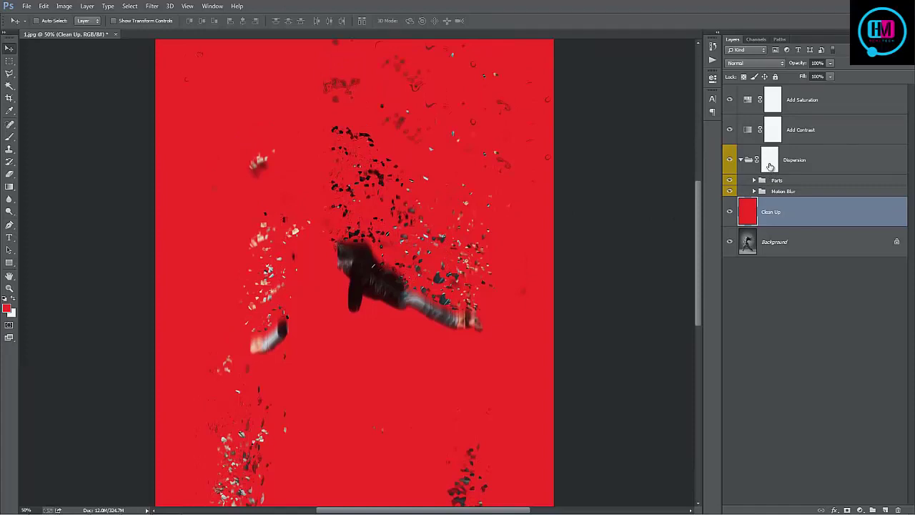
# - Paint black in the Dispersion group mask over the stray debris specks near the top
pyautogui.click(771, 166)
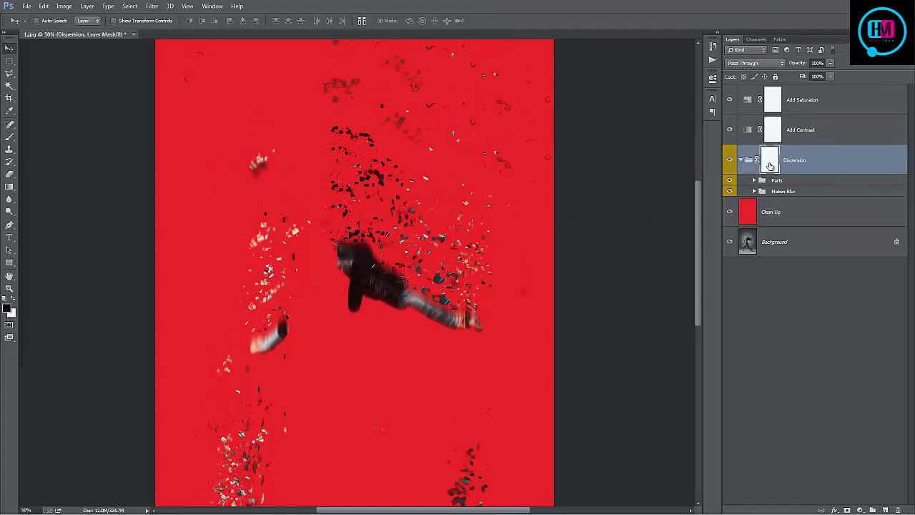
pyautogui.press('b')
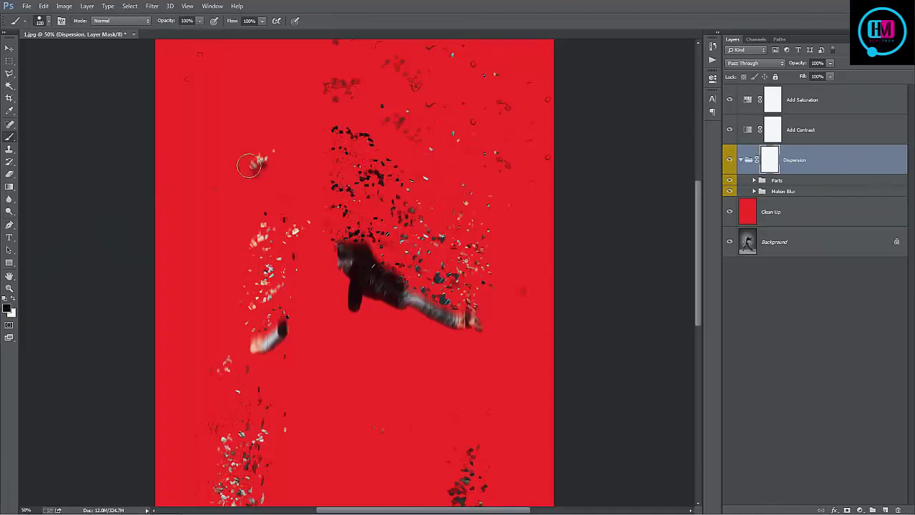
pyautogui.moveTo(254, 162); pyautogui.dragTo(244, 172)
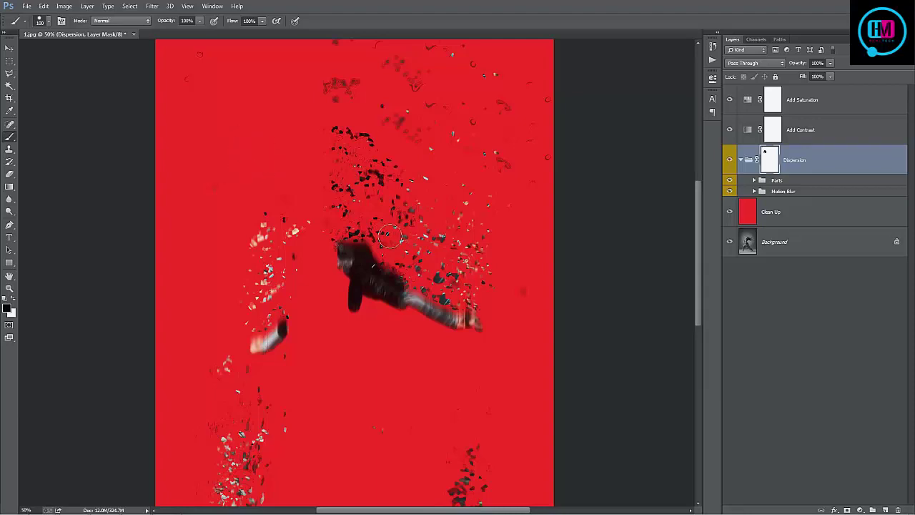
pyautogui.scroll(1, 425, 176)
pyautogui.moveTo(402, 83)
pyautogui.mouseDown()
pyautogui.moveTo(375, 68)
pyautogui.moveTo(428, 111)
pyautogui.moveTo(410, 78)
pyautogui.moveTo(446, 76)
pyautogui.moveTo(431, 122)
pyautogui.moveTo(448, 142)
pyautogui.moveTo(455, 125)
pyautogui.moveTo(477, 146)
pyautogui.moveTo(525, 108)
pyautogui.moveTo(545, 148)
pyautogui.moveTo(516, 226)
pyautogui.moveTo(540, 206)
pyautogui.moveTo(507, 173)
pyautogui.mouseUp()
pyautogui.scroll(-3, 475, 145)
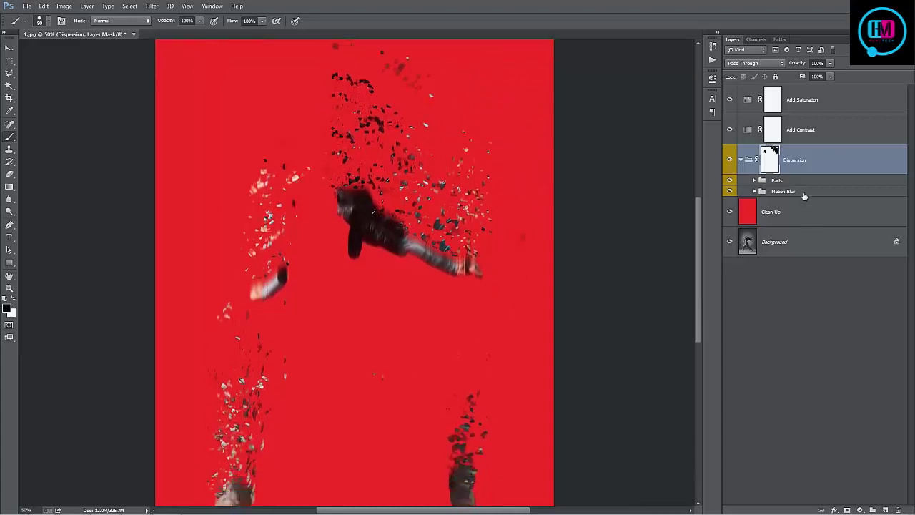
# - Hide the red Clean Up layer, switch to the Move tool, and select the Parts group
pyautogui.click(730, 213)
pyautogui.click(827, 221)
pyautogui.press('v')
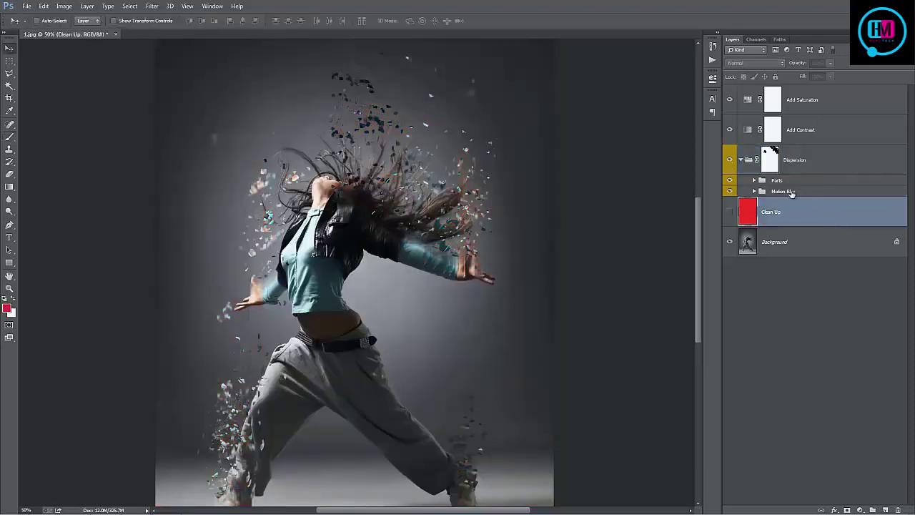
pyautogui.click(741, 160)
pyautogui.click(741, 160)
pyautogui.scroll(-2, 493, 259)
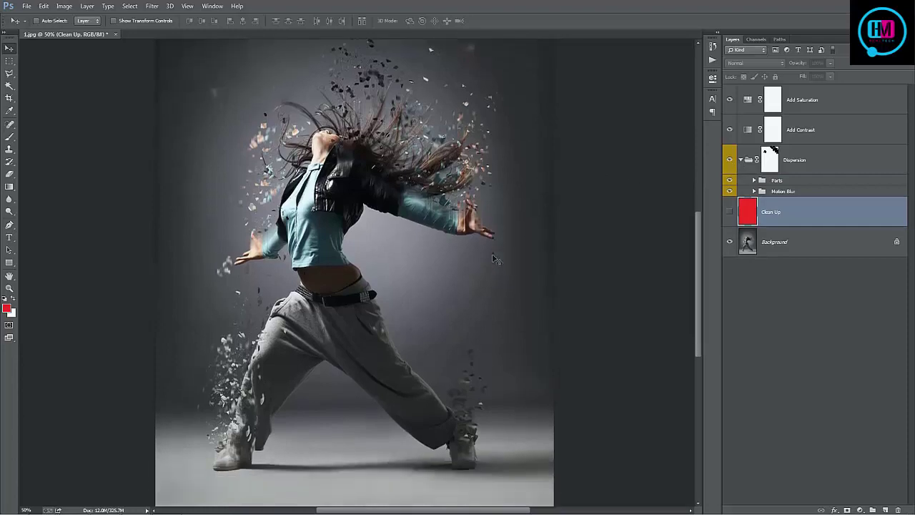
pyautogui.click(793, 182)
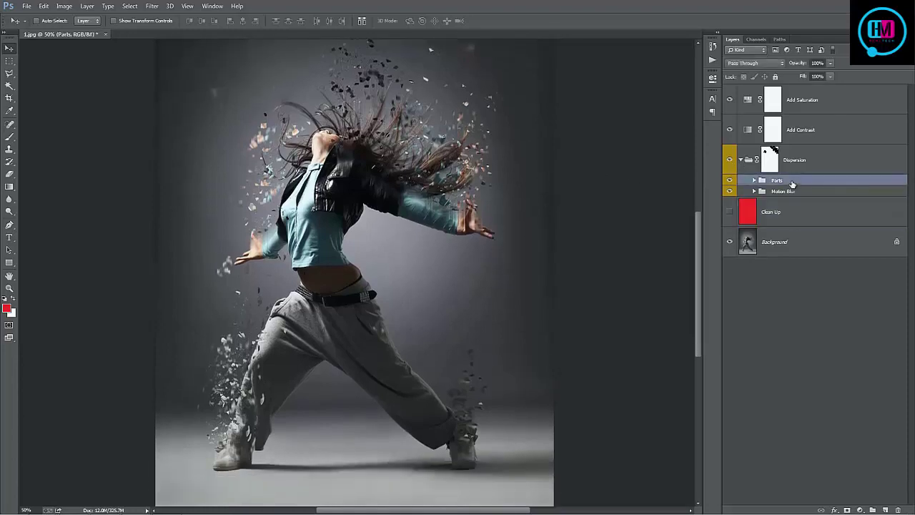
# - Duplicate the Parts group and shift the Parts copy upward
pyautogui.rightClick(803, 181)
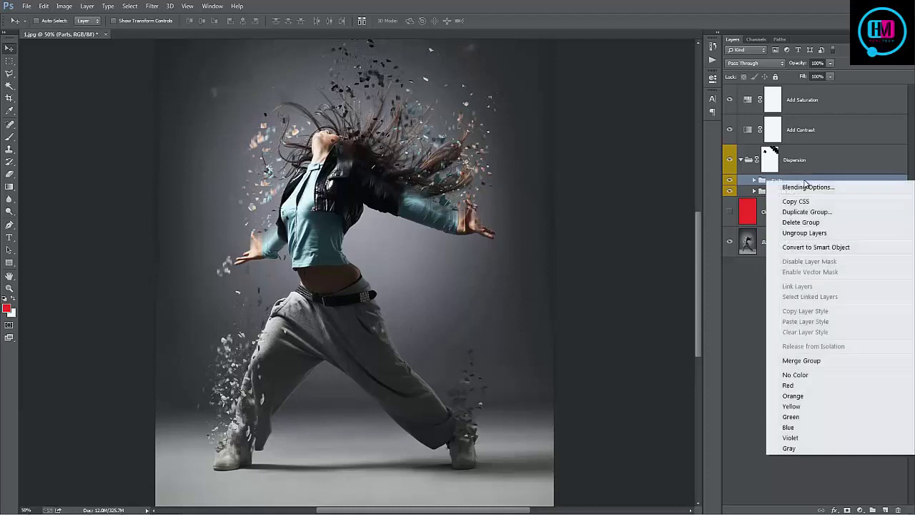
pyautogui.click(793, 182)
pyautogui.rightClick(794, 183)
pyautogui.click(835, 211)
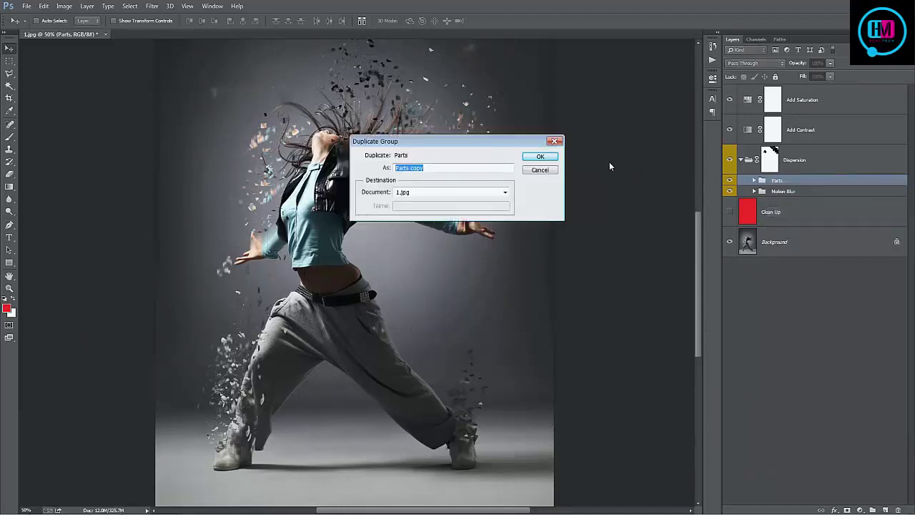
pyautogui.click(541, 156)
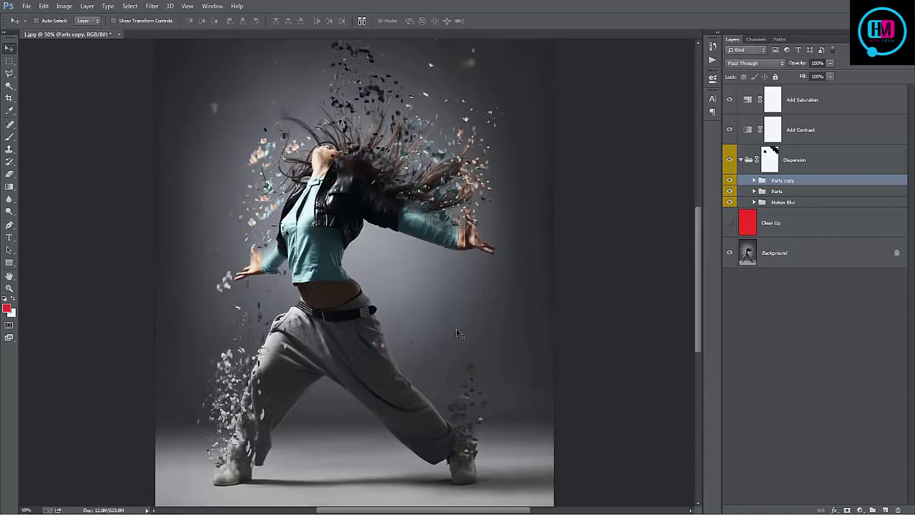
pyautogui.moveTo(452, 334); pyautogui.dragTo(452, 281)
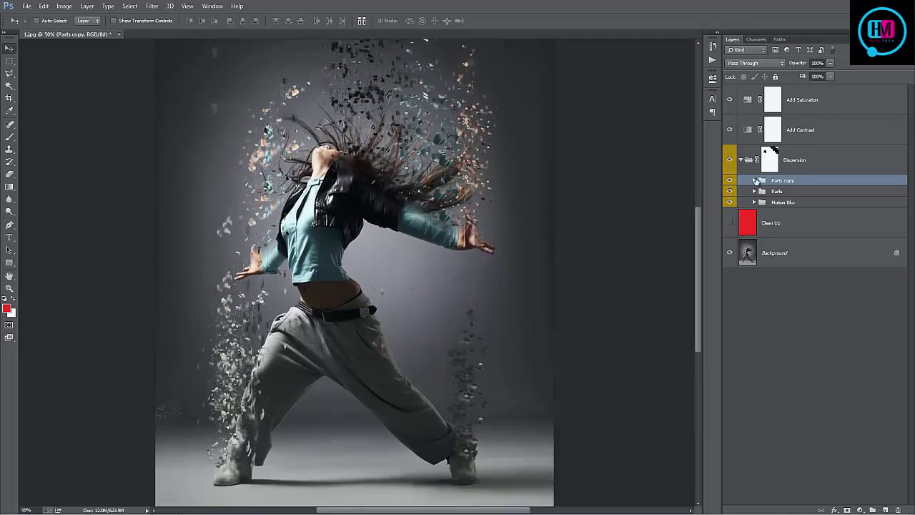
# - Nudge layers Blurred 1–4 inside Parts copy, then collapse both groups
pyautogui.click(753, 181)
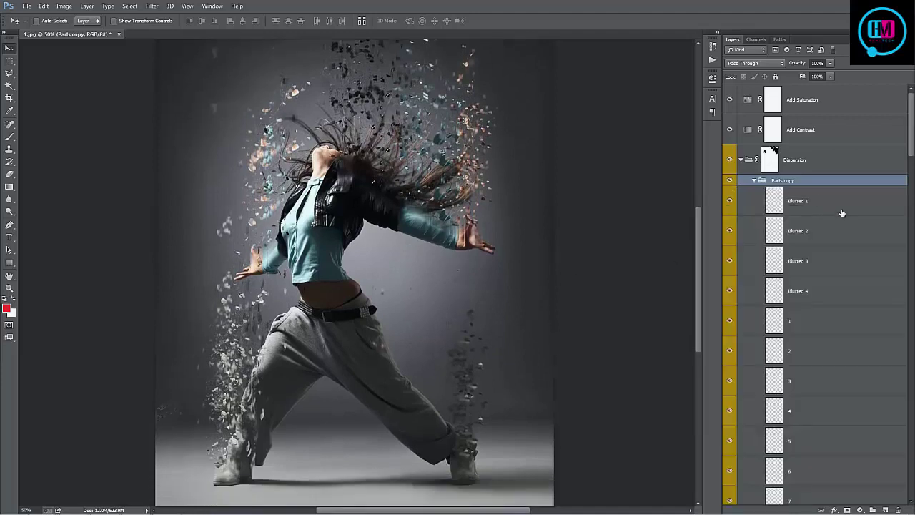
pyautogui.click(840, 214)
pyautogui.keyDown('shift'); pyautogui.click(839, 291); pyautogui.keyUp('shift')
pyautogui.moveTo(464, 181); pyautogui.dragTo(459, 183)
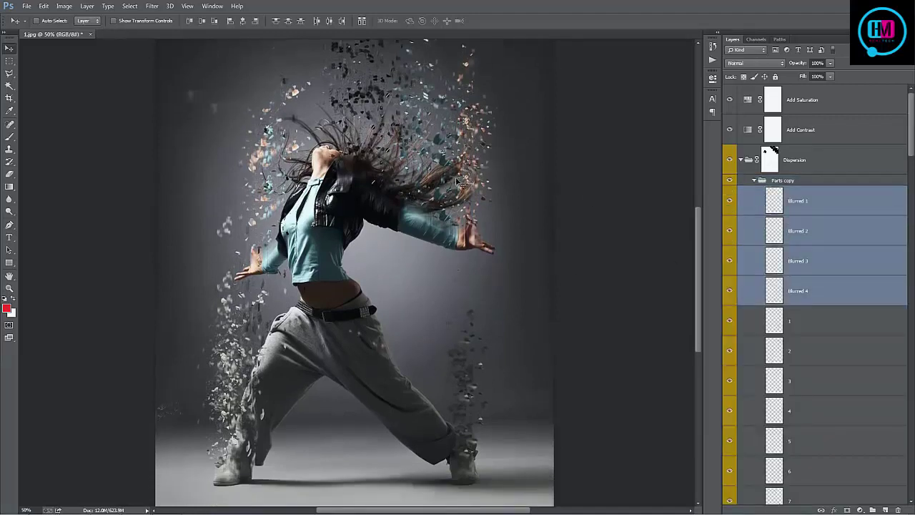
pyautogui.click(754, 180)
pyautogui.click(741, 160)
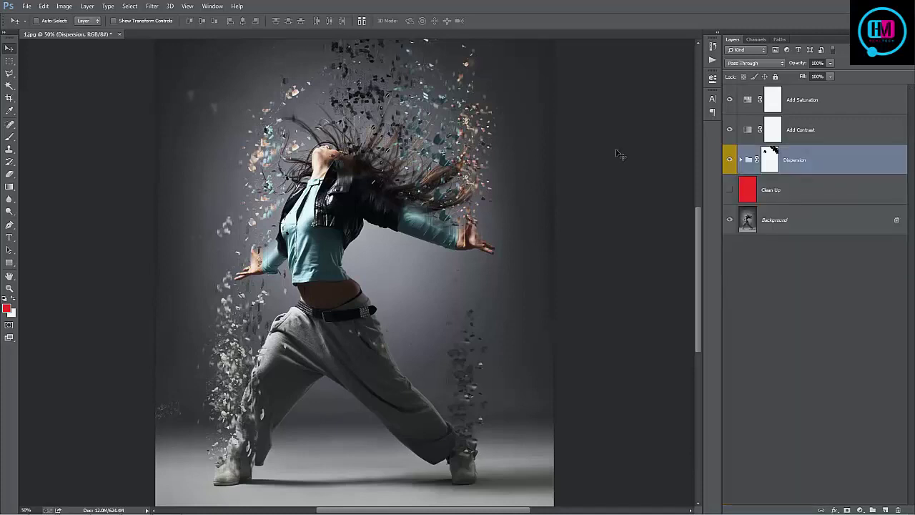
# - Close 1.jpg without saving its changes
pyautogui.hotkey('ctrl', 'w')
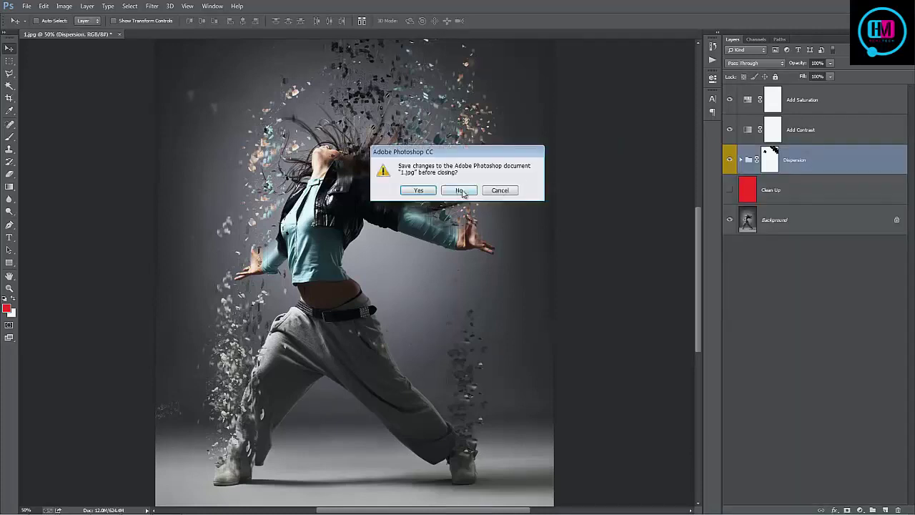
pyautogui.click(462, 190)
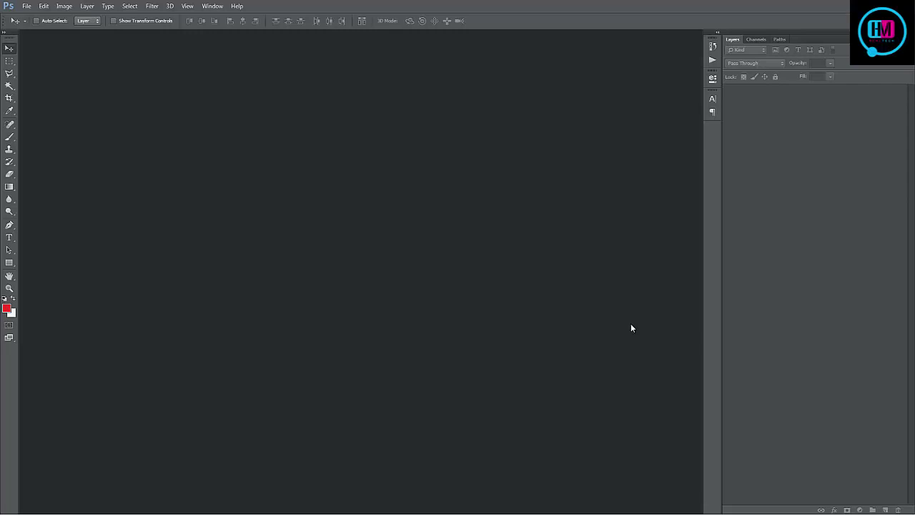
# - Open the cut-out dancer 2.png and fit it in the view
pyautogui.hotkey('ctrl', 'o')
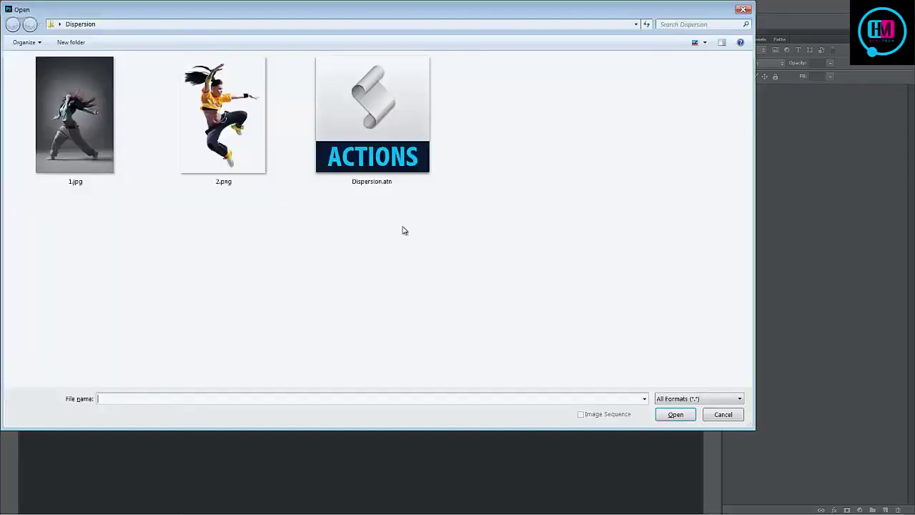
pyautogui.doubleClick(230, 152)
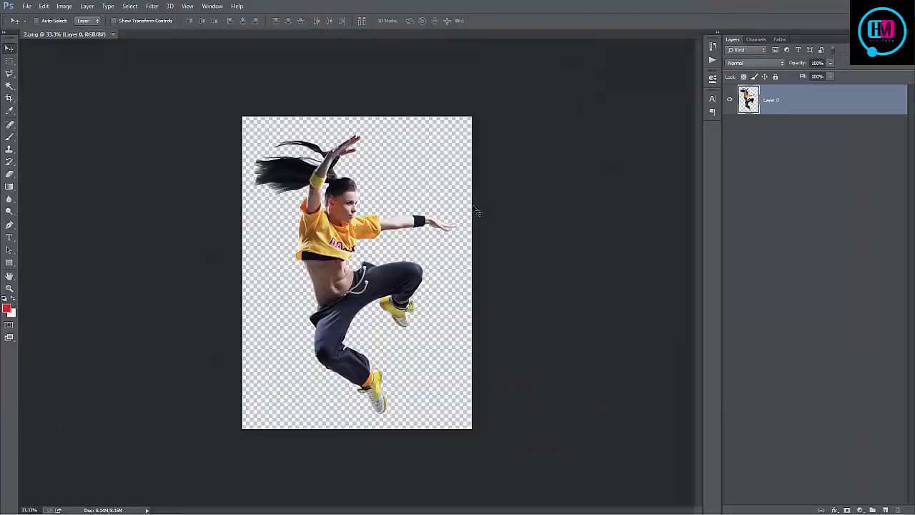
pyautogui.hotkey('ctrl', '0')
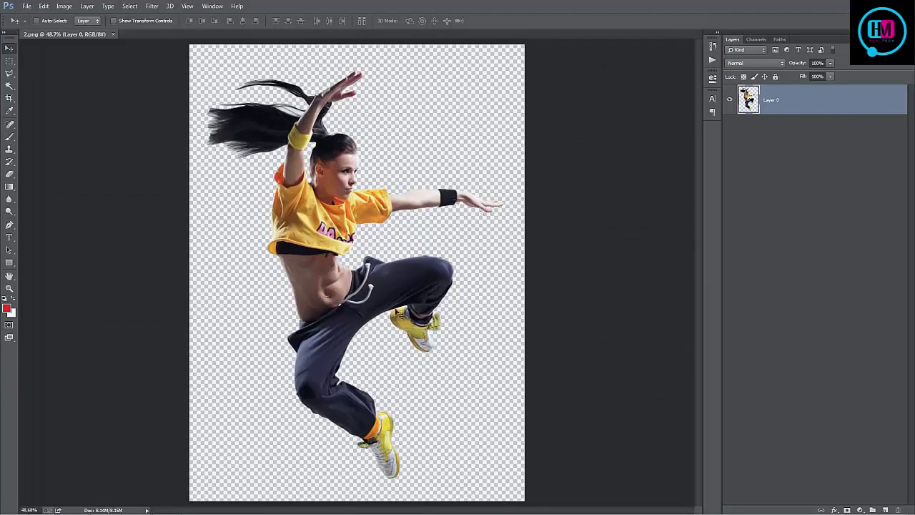
# - Convert Layer 0 into a locked white Background layer
pyautogui.doubleClick(773, 102)
pyautogui.press('Return')
pyautogui.click(88, 6)
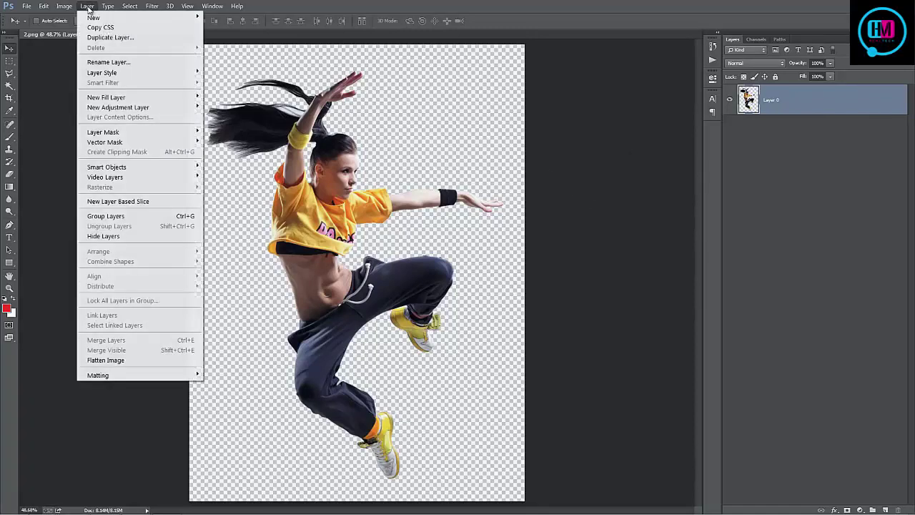
pyautogui.moveTo(97, 17)
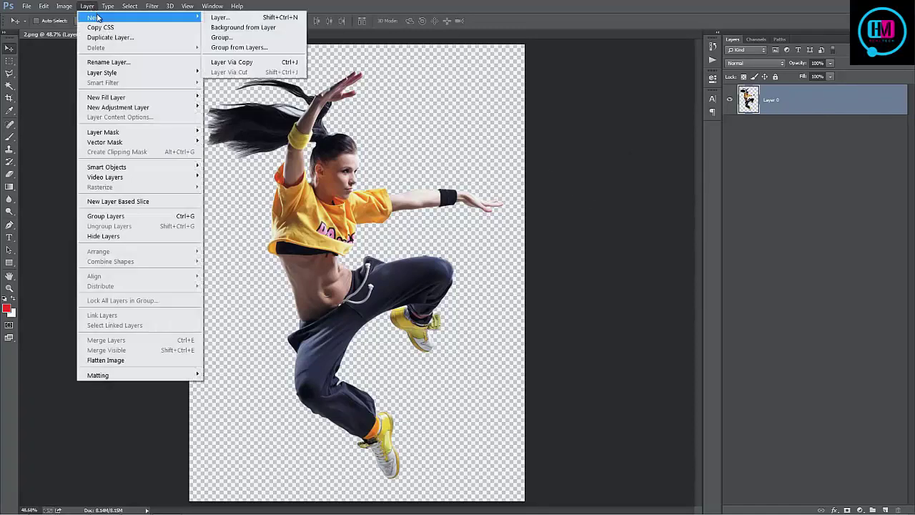
pyautogui.click(254, 27)
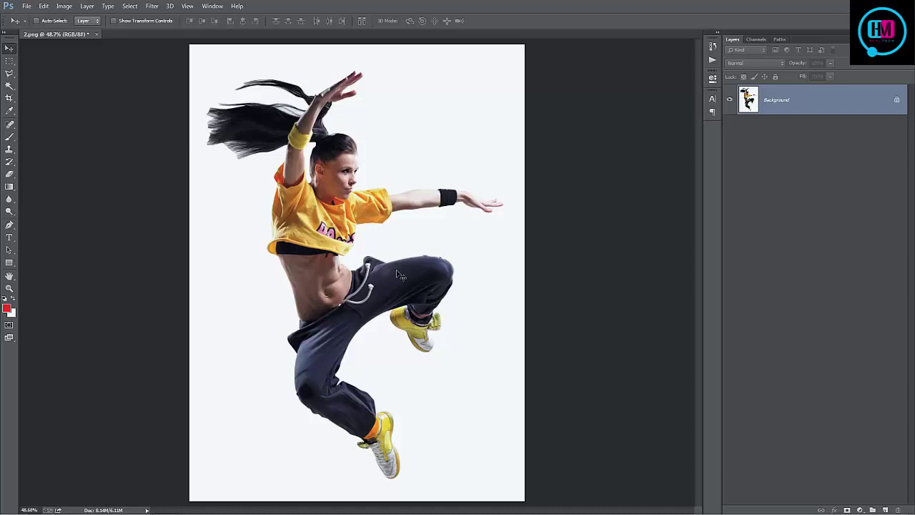
# - Add a new layer named brush and pick a small hard round brush tip
pyautogui.hotkey('ctrl', '-')
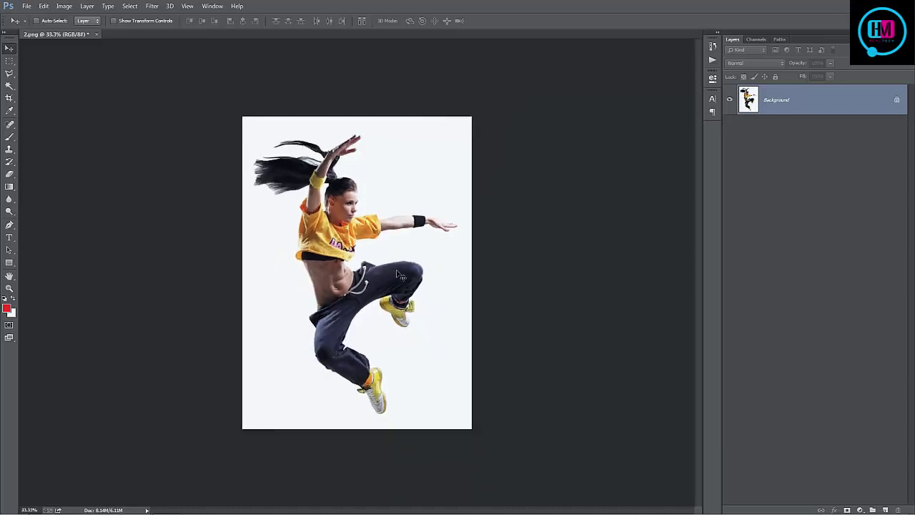
pyautogui.hotkey('ctrl', 'shift', 'n')
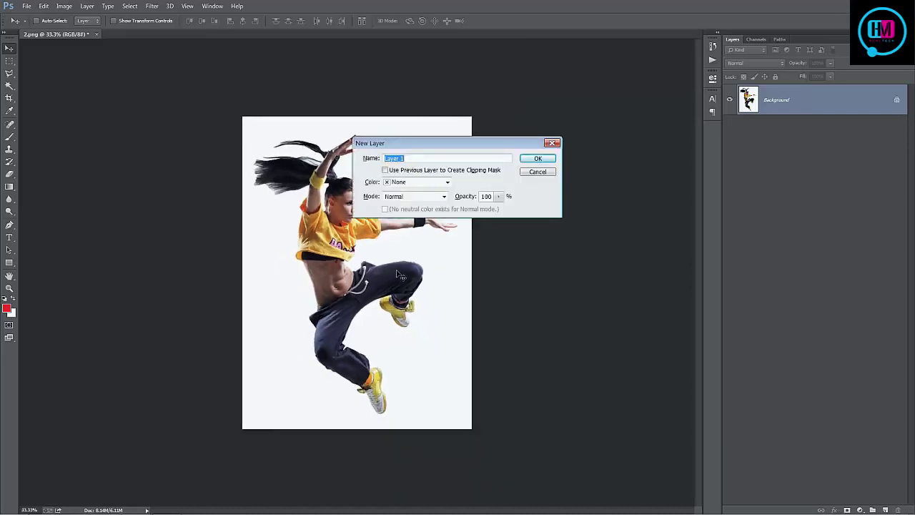
pyautogui.write('brush')
pyautogui.press('Return')
pyautogui.press('z')
pyautogui.click(396, 270)
pyautogui.press('b')
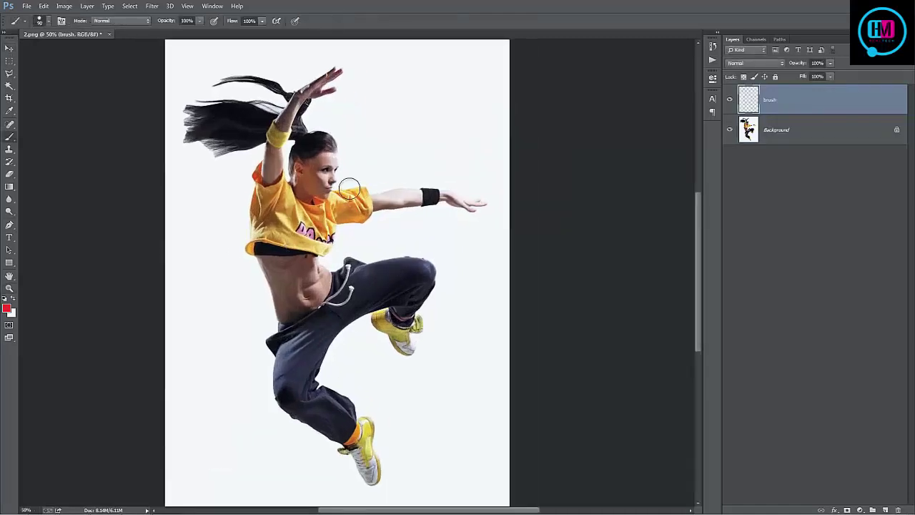
pyautogui.press(']')
pyautogui.press(']')
pyautogui.press(']')
pyautogui.press(']')
pyautogui.press(']')
pyautogui.press(']')
pyautogui.rightClick(342, 164)
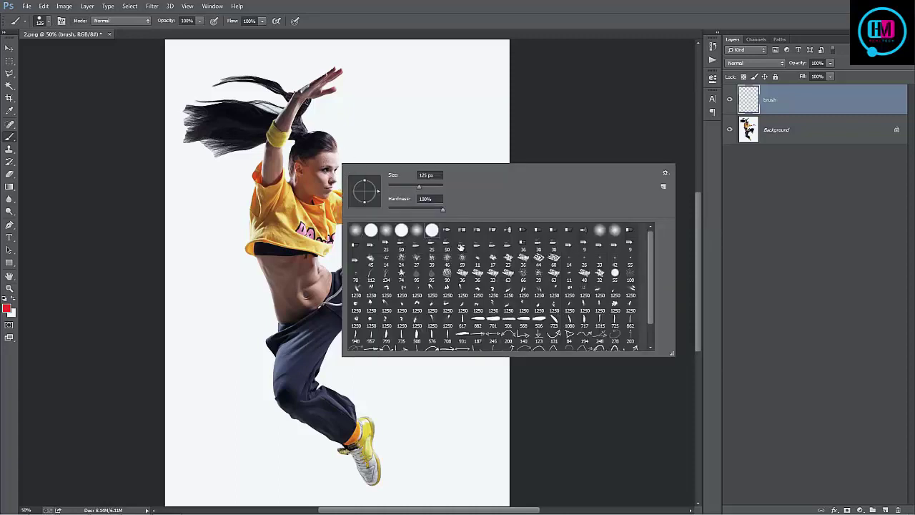
pyautogui.doubleClick(432, 230)
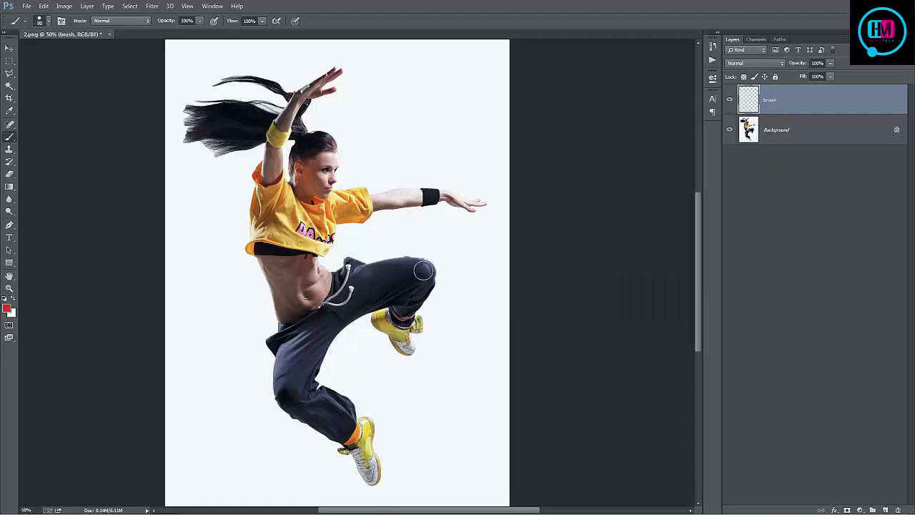
# - Paint red over the black wristband, forearm, knee, lower leg and shoe
pyautogui.moveTo(445, 196); pyautogui.dragTo(366, 203)
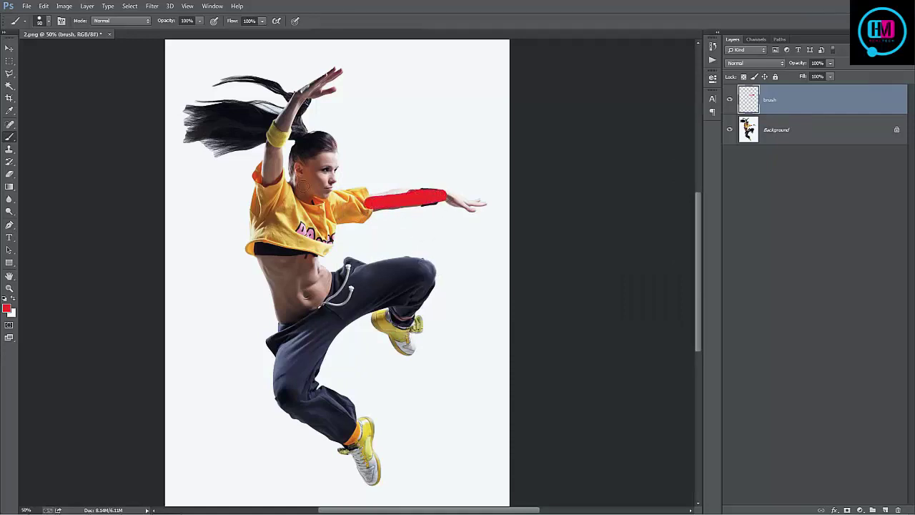
pyautogui.moveTo(366, 203)
pyautogui.mouseDown()
pyautogui.moveTo(341, 213)
pyautogui.moveTo(367, 215)
pyautogui.moveTo(336, 217)
pyautogui.mouseUp()
pyautogui.press(']')
pyautogui.press(']')
pyautogui.moveTo(421, 271)
pyautogui.mouseDown()
pyautogui.moveTo(410, 305)
pyautogui.moveTo(381, 318)
pyautogui.moveTo(403, 337)
pyautogui.mouseUp()
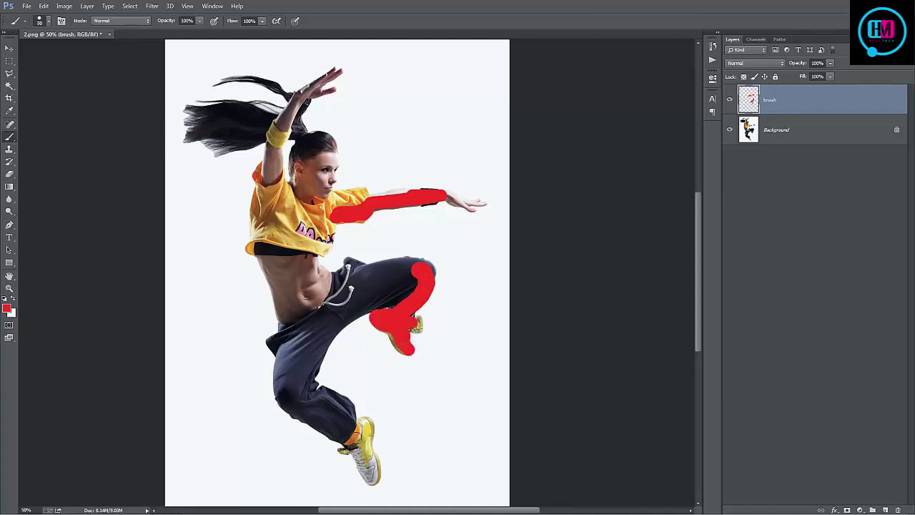
pyautogui.moveTo(358, 436); pyautogui.dragTo(356, 451)
pyautogui.scroll(-2, 364, 383)
pyautogui.moveTo(356, 383)
pyautogui.mouseDown()
pyautogui.moveTo(370, 411)
pyautogui.moveTo(362, 403)
pyautogui.moveTo(363, 420)
pyautogui.moveTo(363, 375)
pyautogui.moveTo(372, 419)
pyautogui.moveTo(346, 374)
pyautogui.moveTo(349, 384)
pyautogui.moveTo(293, 346)
pyautogui.mouseUp()
# - Paint red over the yellow wristband and the raised hand's fingertips
pyautogui.press(']')
pyautogui.press(']')
pyautogui.scroll(2, 294, 347)
pyautogui.press('[')
pyautogui.press('[')
pyautogui.press(']')
pyautogui.press(']')
pyautogui.moveTo(277, 119); pyautogui.dragTo(276, 119)
pyautogui.press('[')
pyautogui.press('[')
pyautogui.press('[')
pyautogui.press('[')
pyautogui.moveTo(332, 59); pyautogui.dragTo(315, 75)
pyautogui.scroll(2, 472, 245)
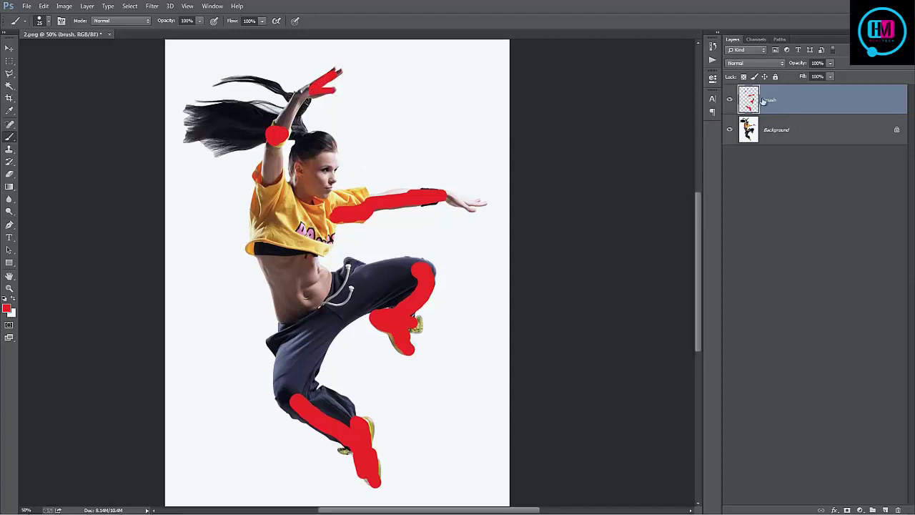
# - Run the DOWN action from the Dispersion set in the Actions panel
pyautogui.click(712, 60)
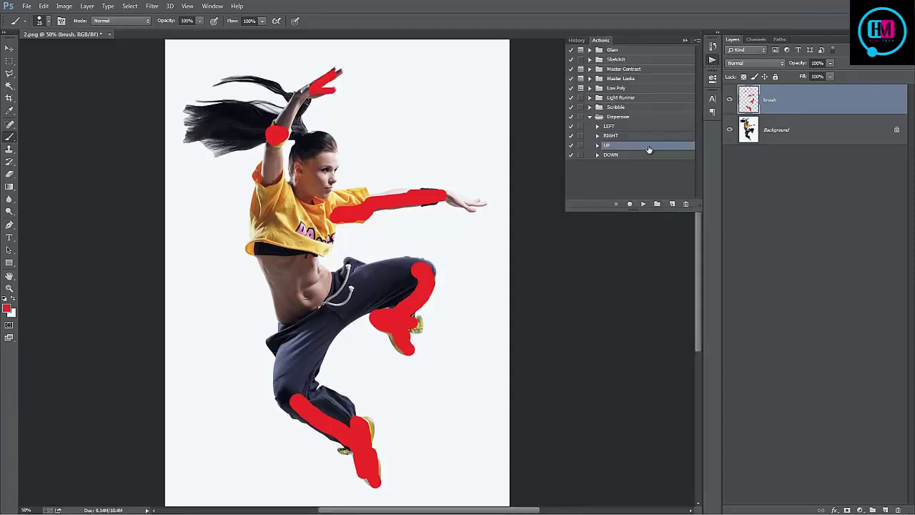
pyautogui.click(617, 156)
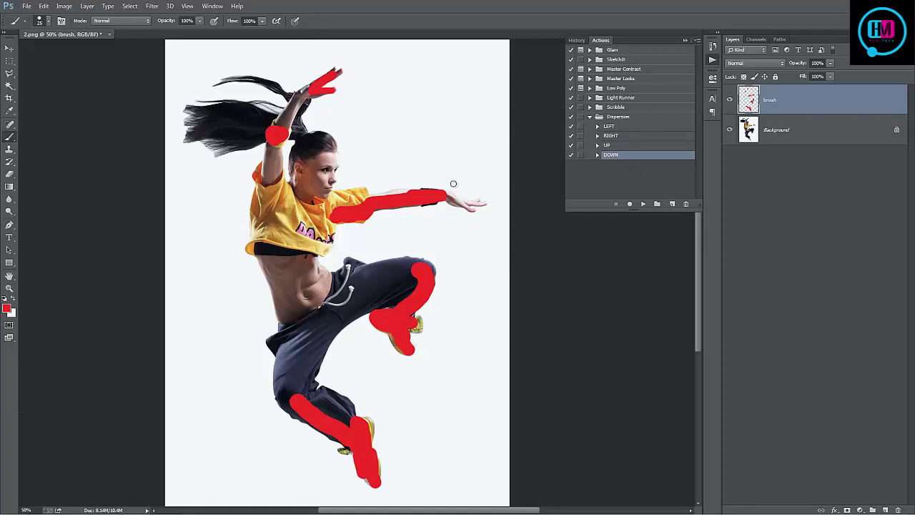
pyautogui.scroll(-2, 435, 203)
pyautogui.press('v')
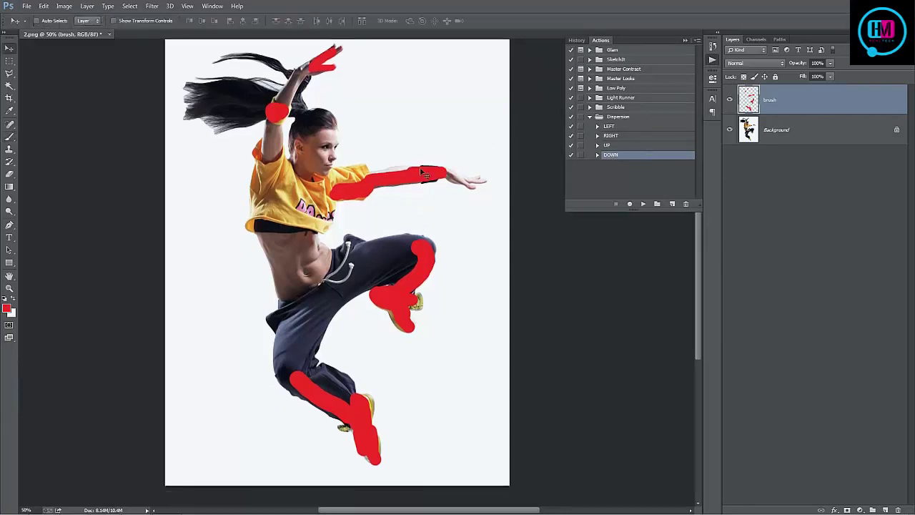
pyautogui.click(645, 204)
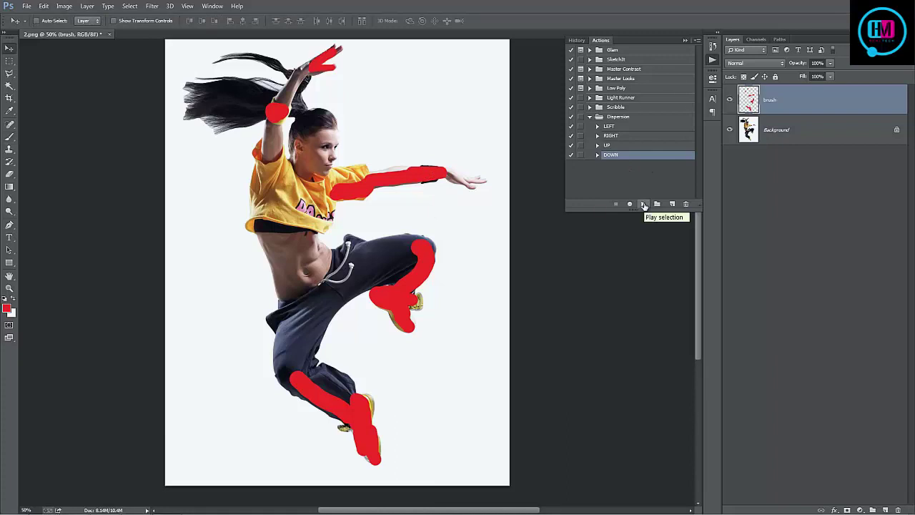
pyautogui.click(645, 205)
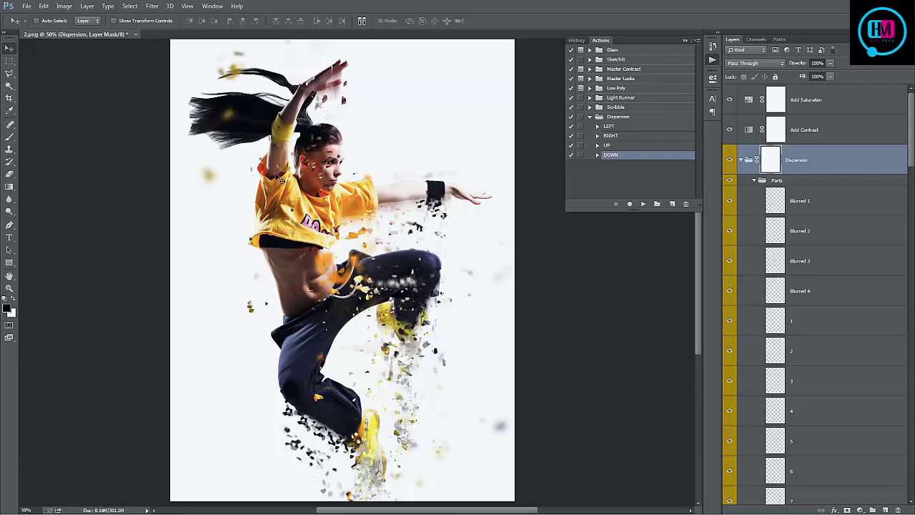
# - Collapse the Dispersion group and hide the white Background layer
pyautogui.click(742, 160)
pyautogui.click(815, 221)
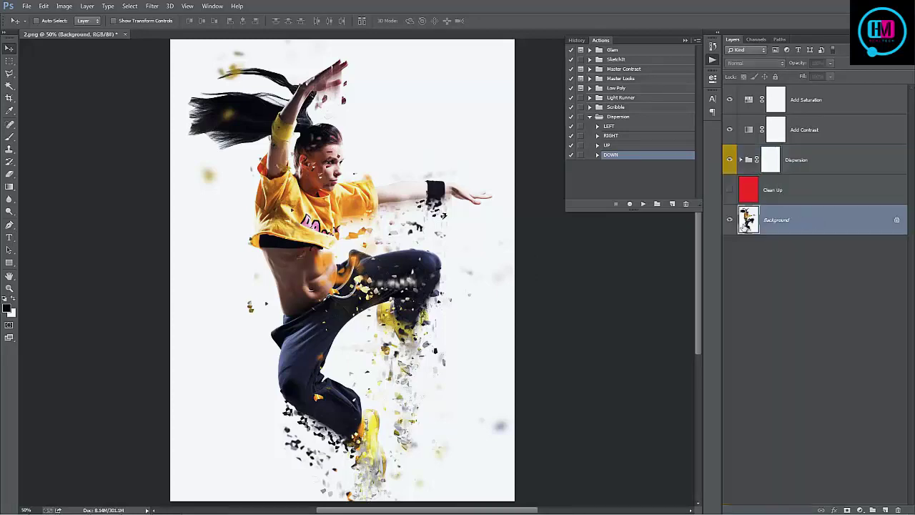
pyautogui.click(730, 220)
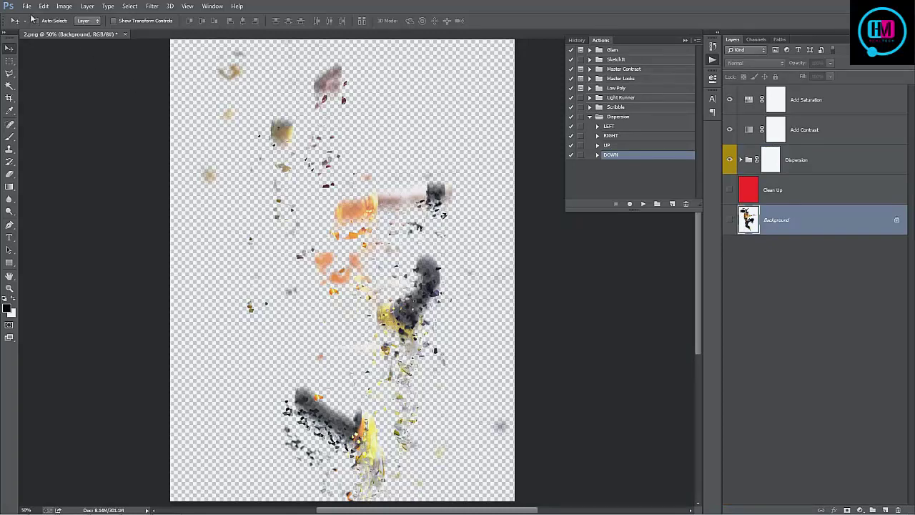
pyautogui.click(27, 6)
# - Place 2.png as an embedded layer and align it to the canvas's vertical and horizontal centres
pyautogui.click(53, 186)
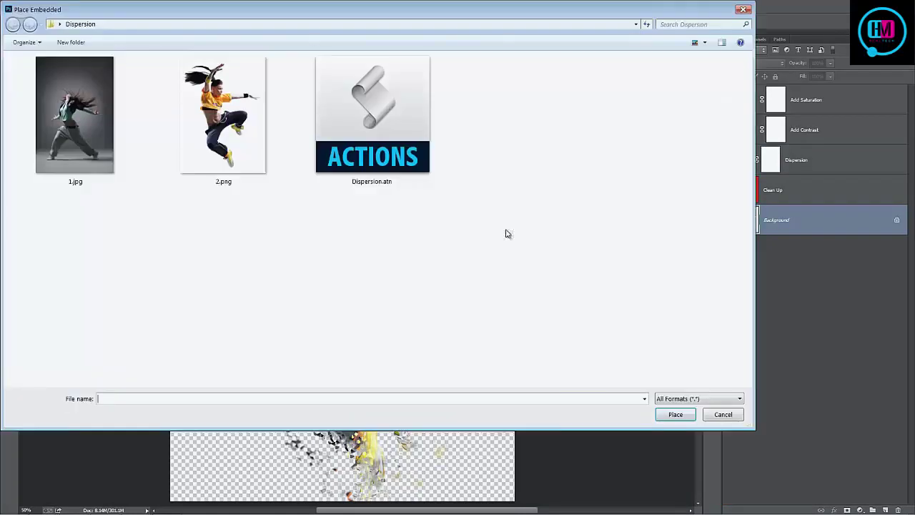
pyautogui.doubleClick(247, 165)
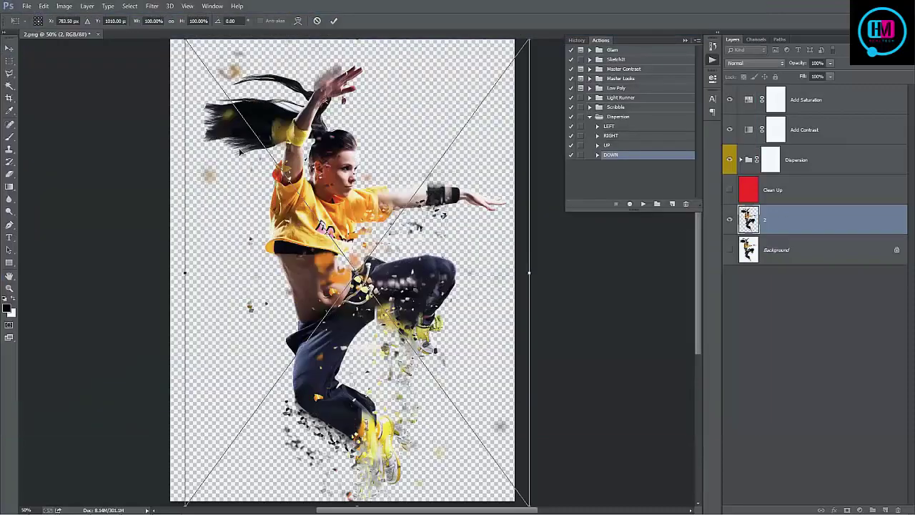
pyautogui.press('Return')
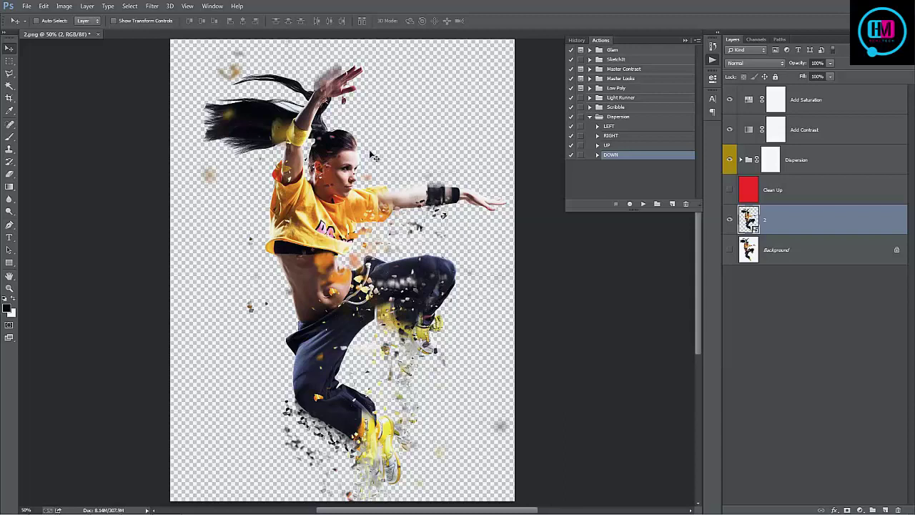
pyautogui.hotkey('ctrl', 'a')
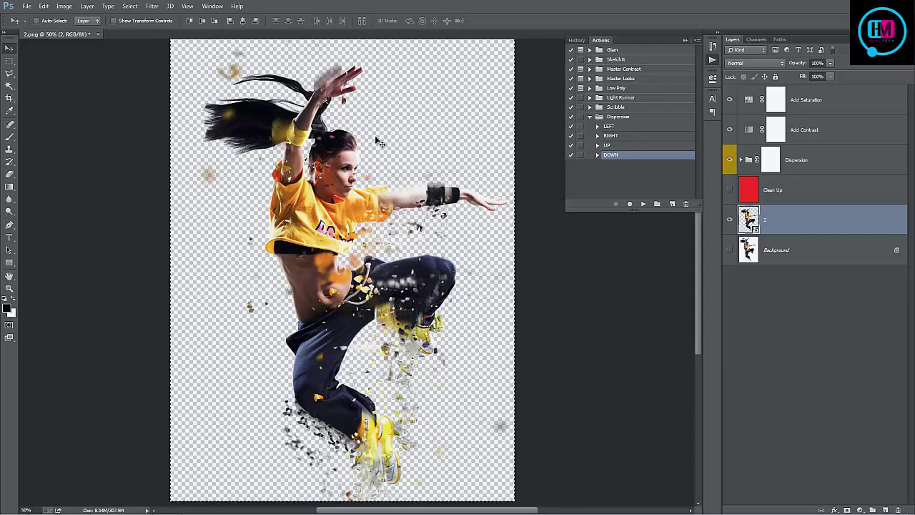
pyautogui.click(203, 22)
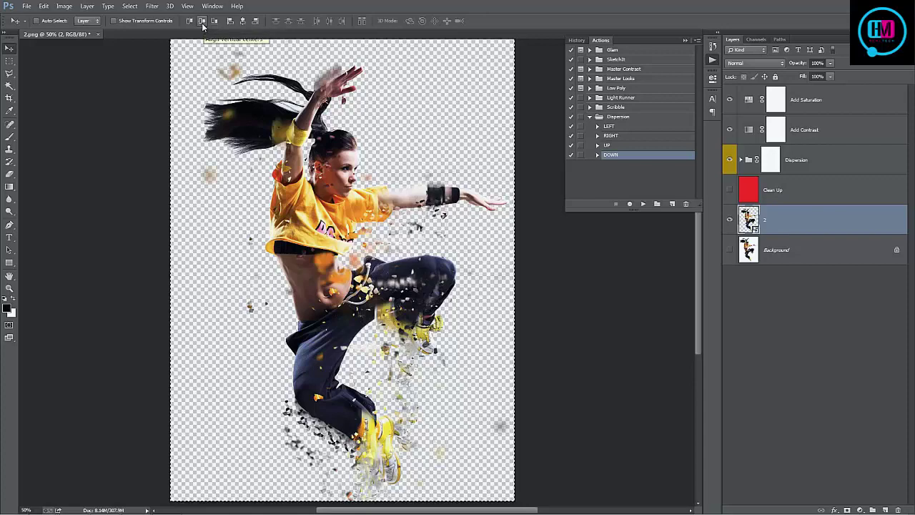
pyautogui.click(243, 21)
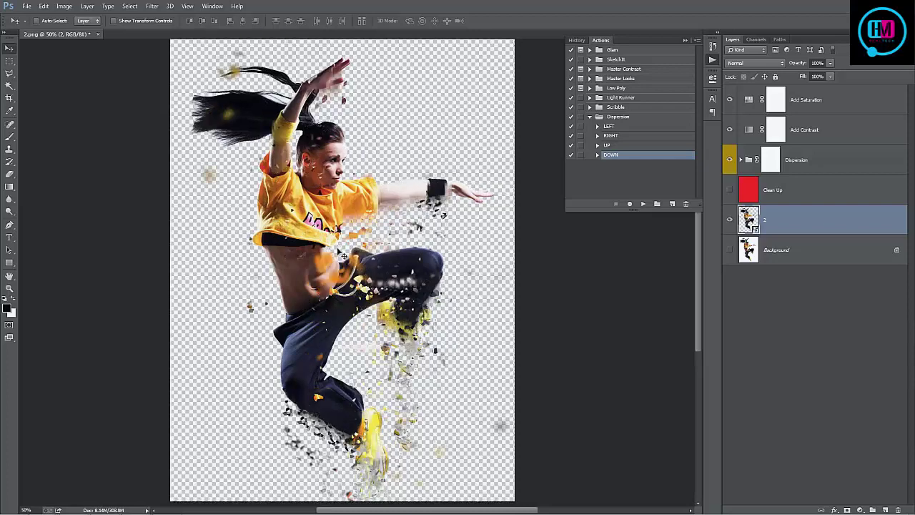
pyautogui.scroll(1, 342, 255)
pyautogui.scroll(-1, 343, 255)
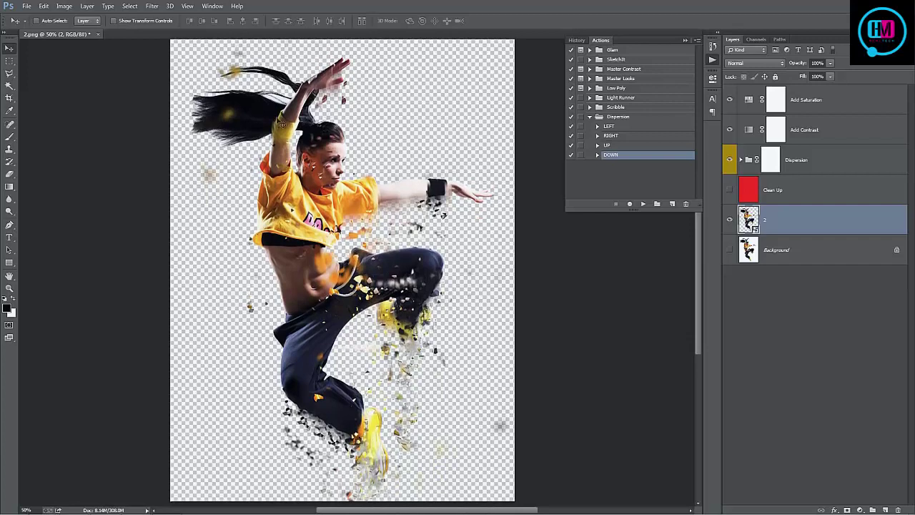